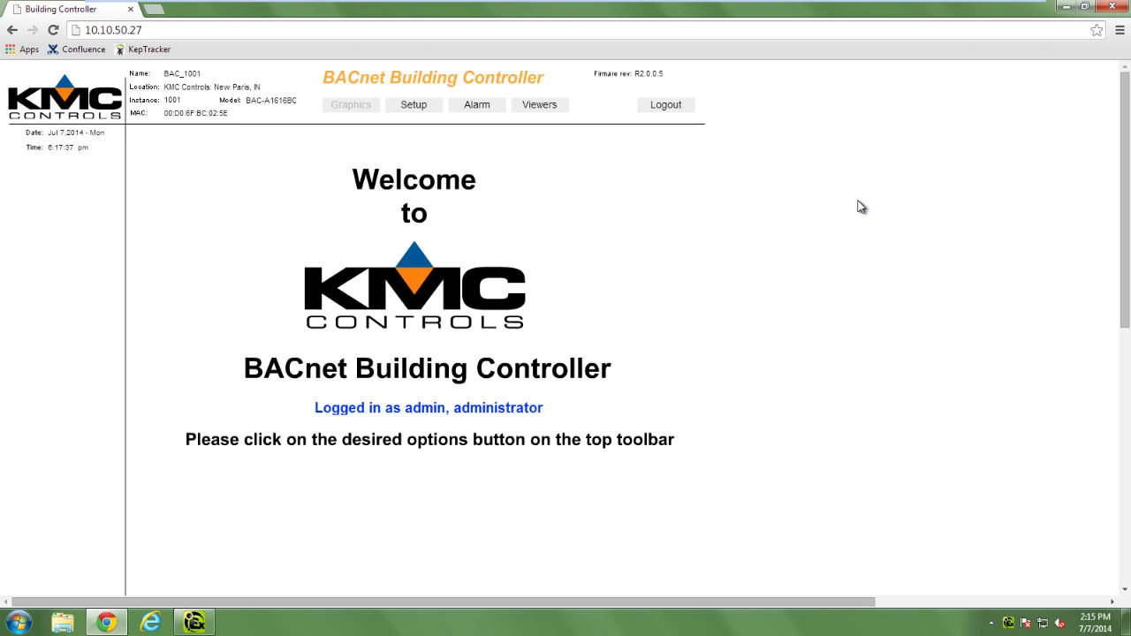
In the KMC web UI, open Setup > Objects and expand the Calendar and Schedule trees.
click(424, 108)
click(422, 125)
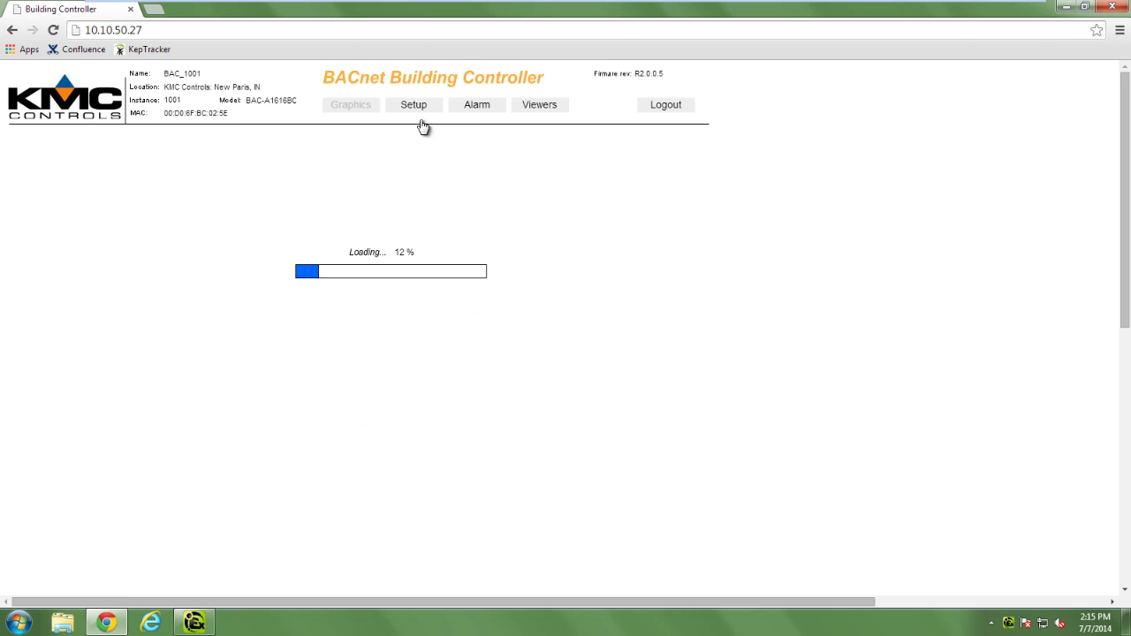
click(13, 238)
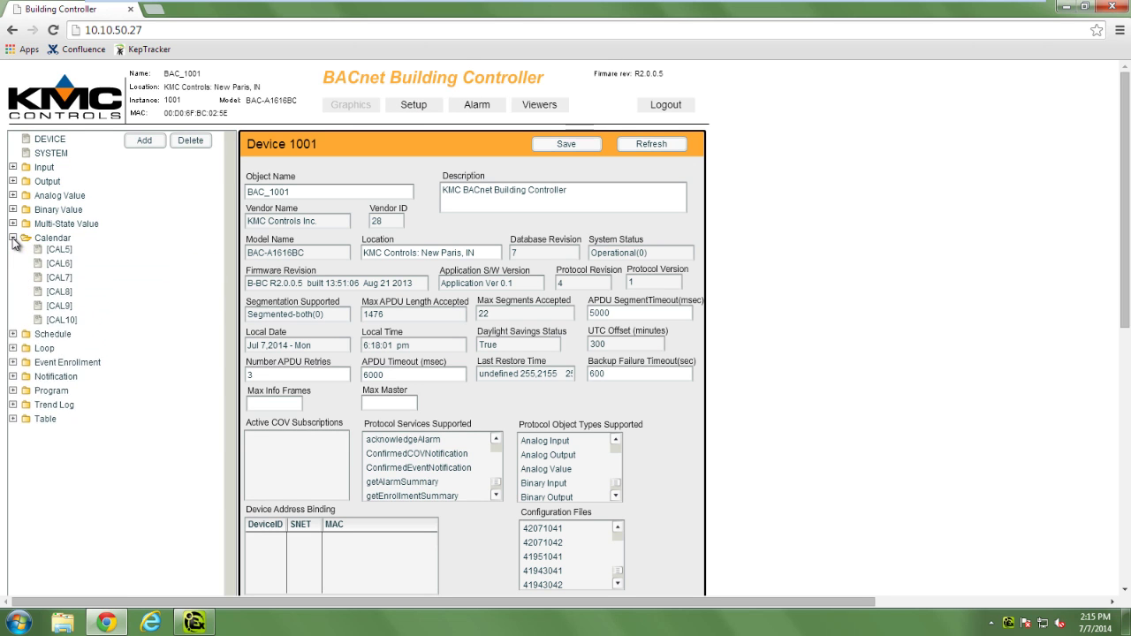
click(18, 253)
click(23, 393)
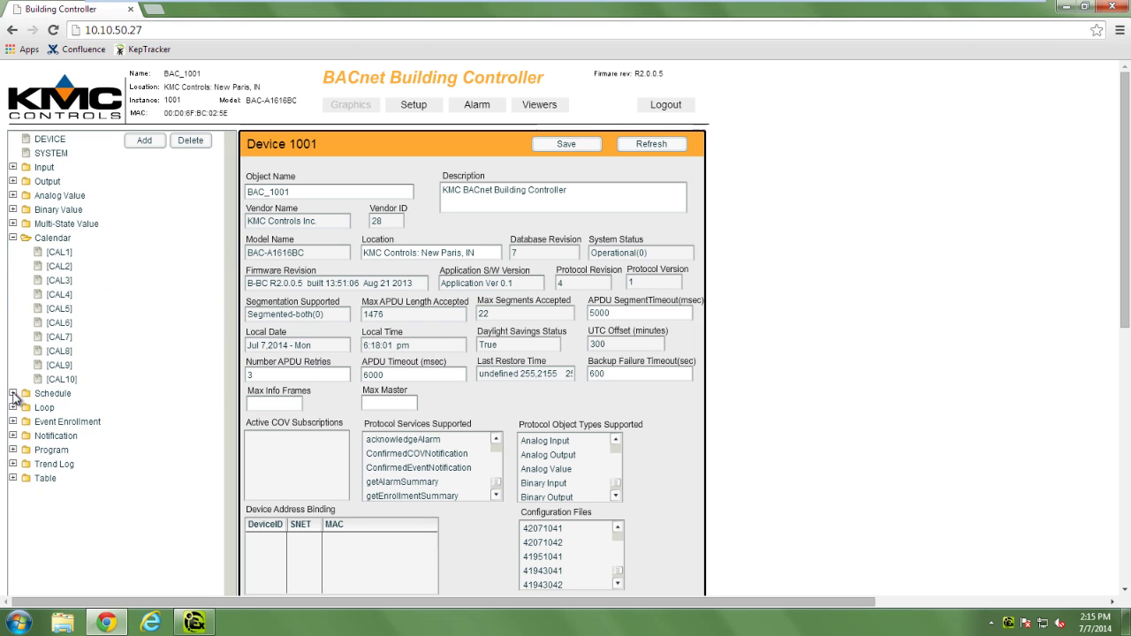
click(78, 362)
click(110, 312)
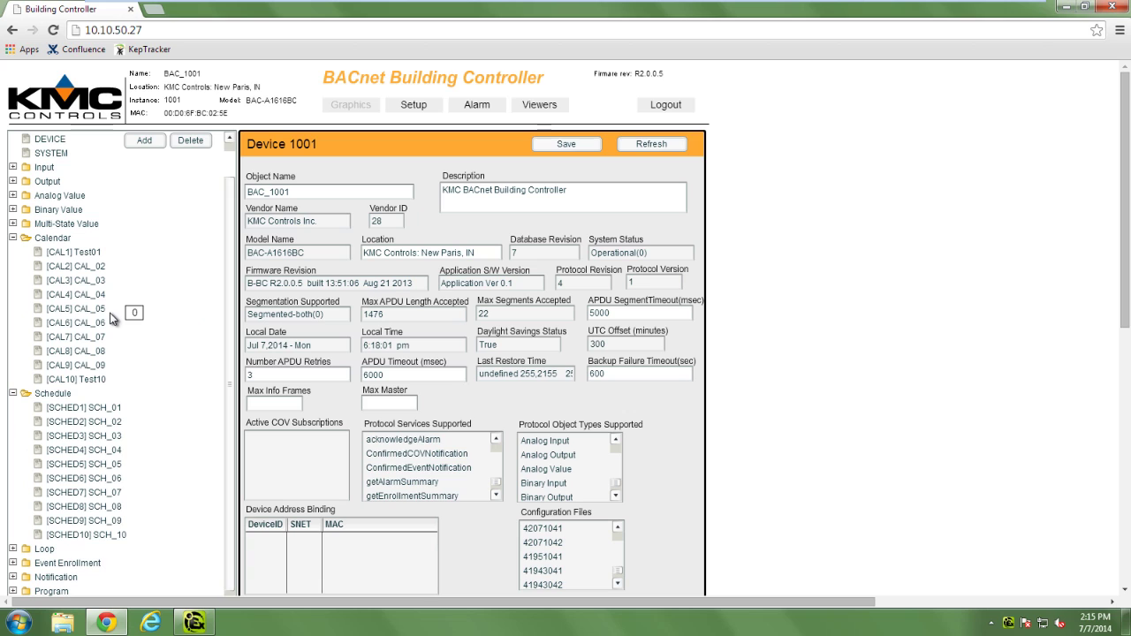
Check Calendars 7 and 9, then show SCHED7's Monday–Sunday weekly schedule.
click(101, 338)
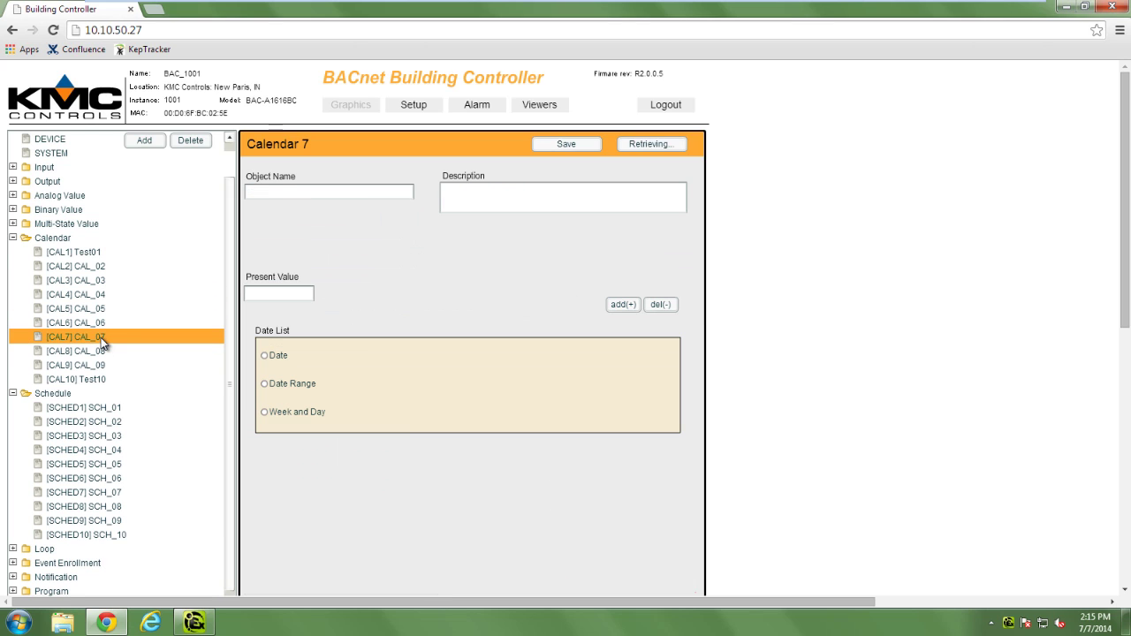
click(100, 365)
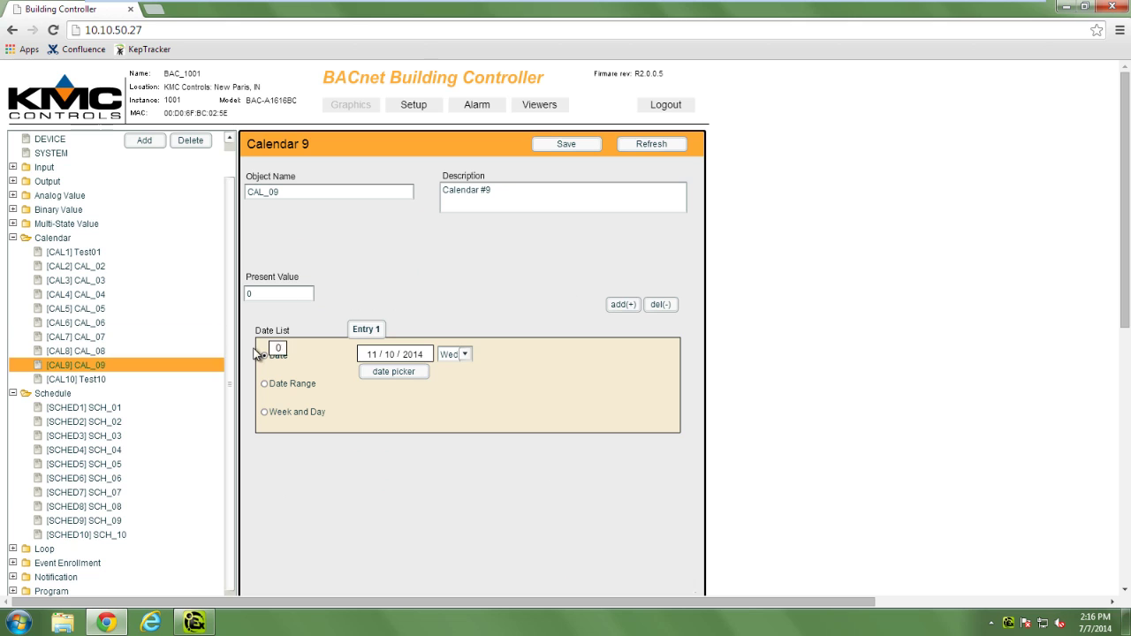
click(99, 498)
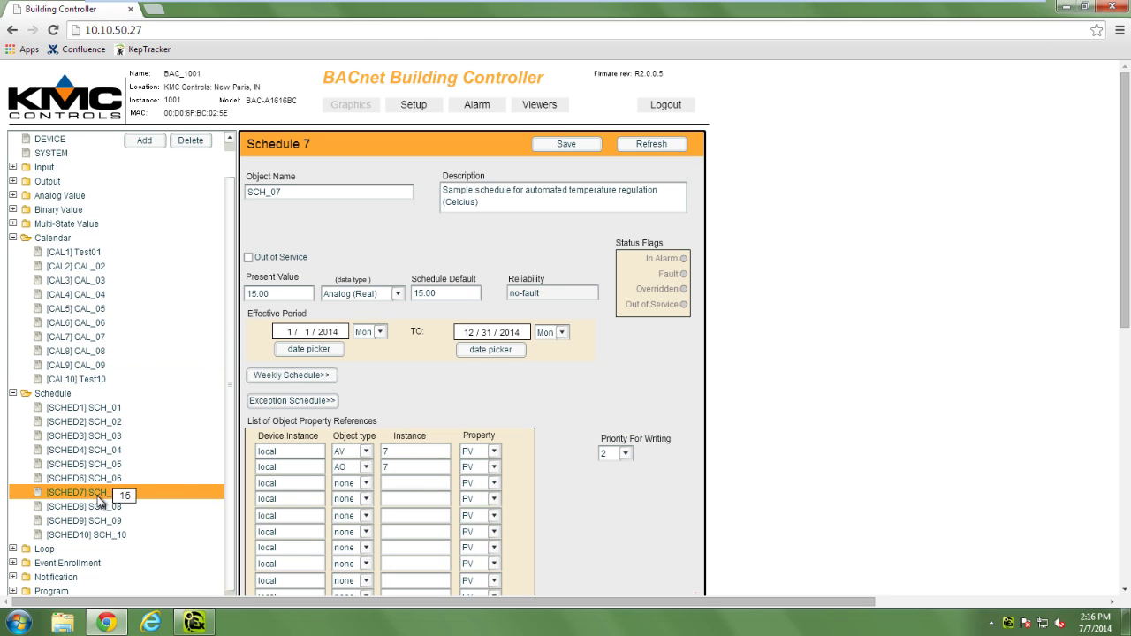
click(301, 376)
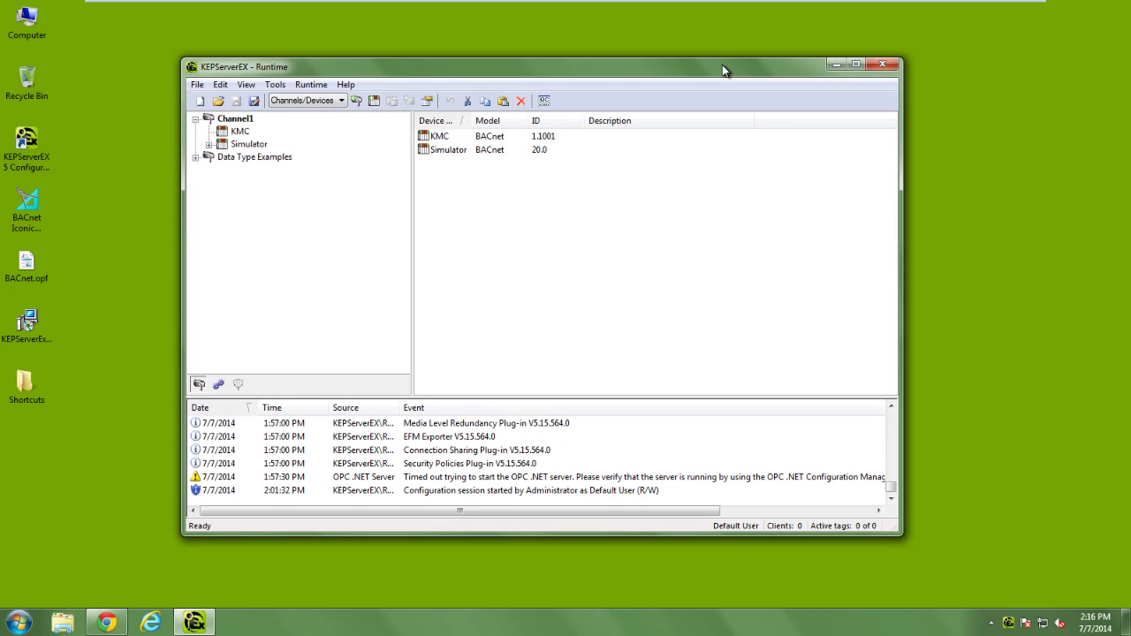
Select the KMC device under Channel1 to list its Date1, Exception1 and Weekly1 String tags.
click(225, 119)
click(236, 132)
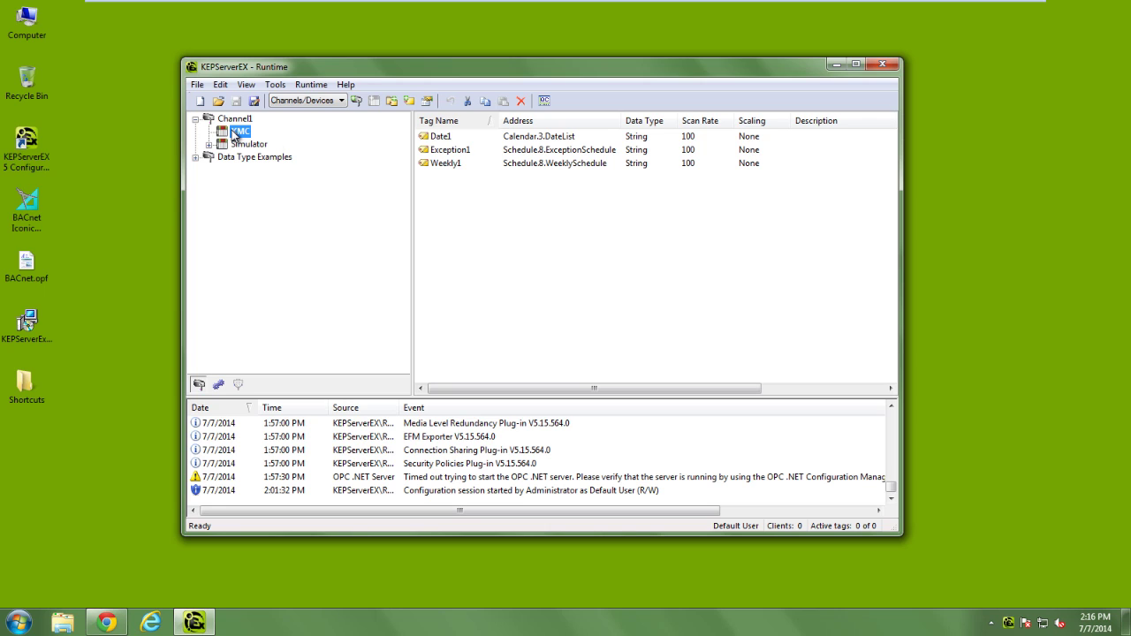
click(240, 118)
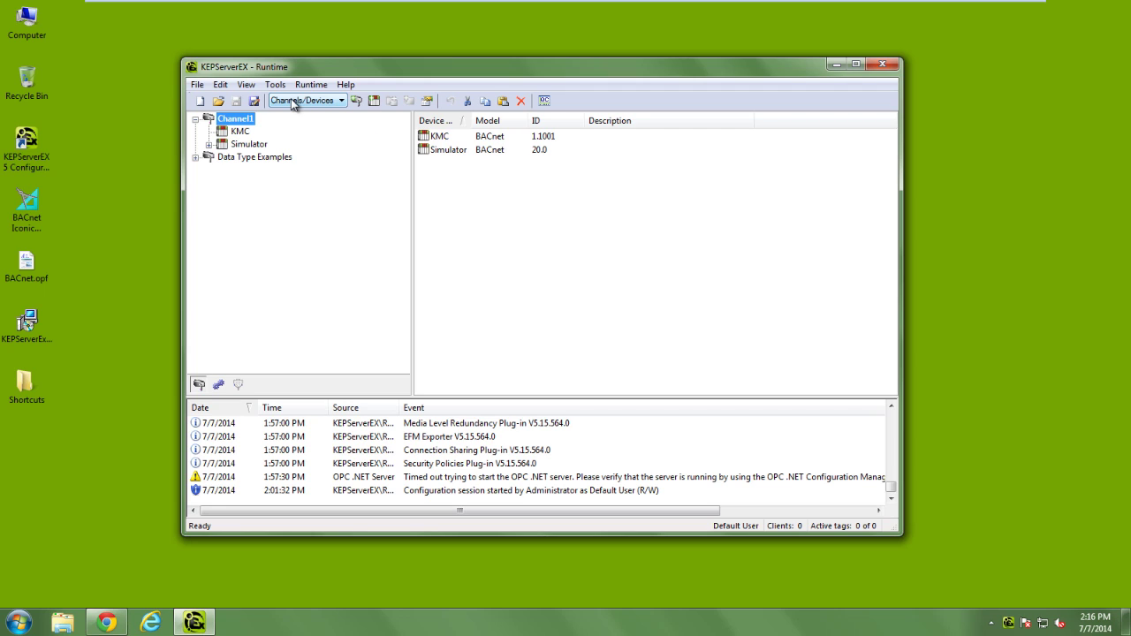
click(239, 134)
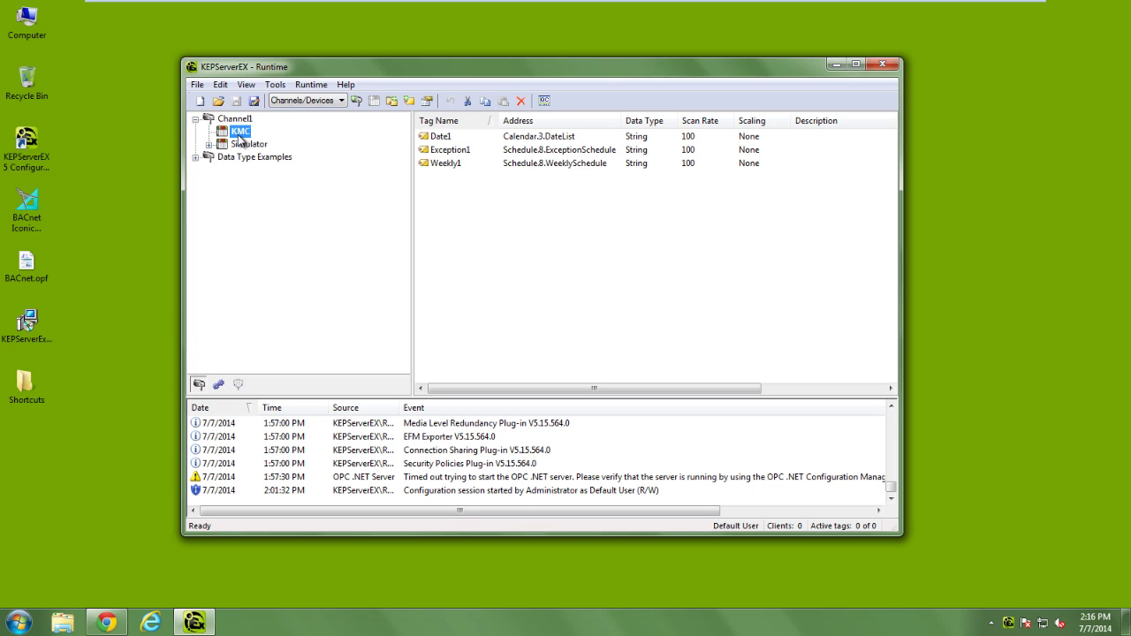
Open the KMC device's properties and review its Database Creation and Tag Import settings.
right_click(239, 137)
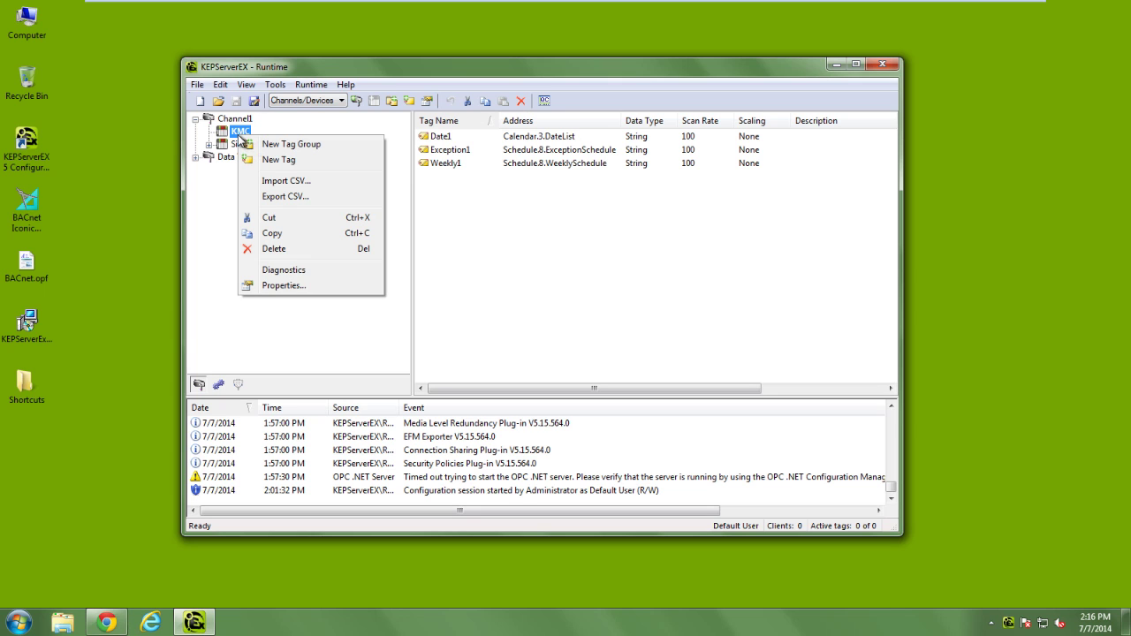
click(294, 288)
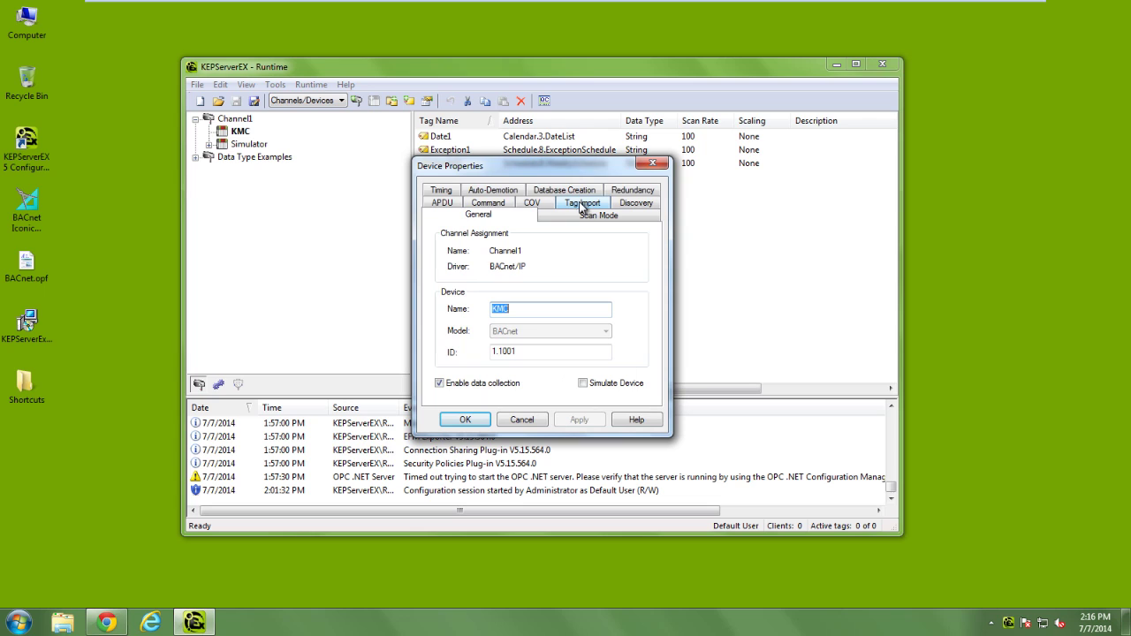
click(573, 191)
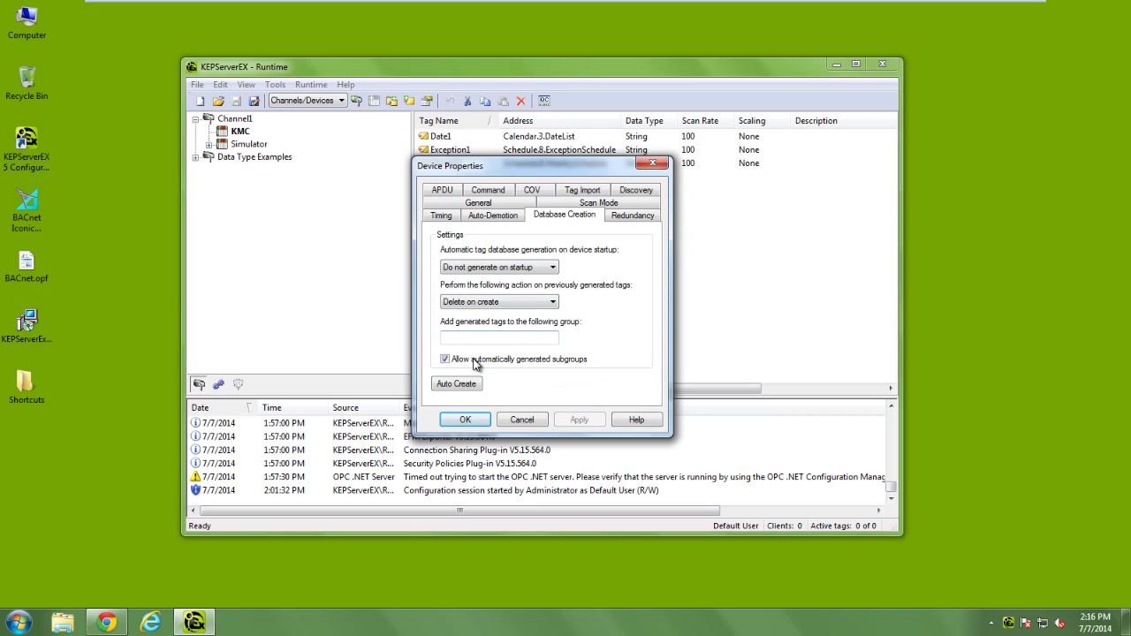
click(456, 383)
click(585, 189)
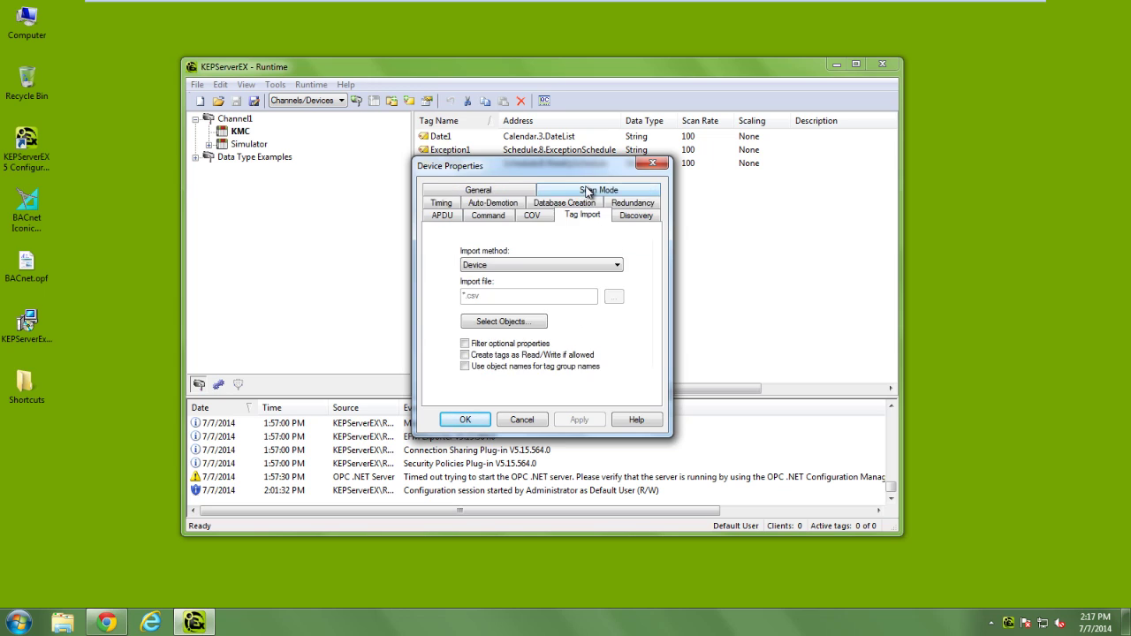
Limit the tag import to Calendar and Schedule objects, excluding analog and binary inputs/outputs.
click(516, 325)
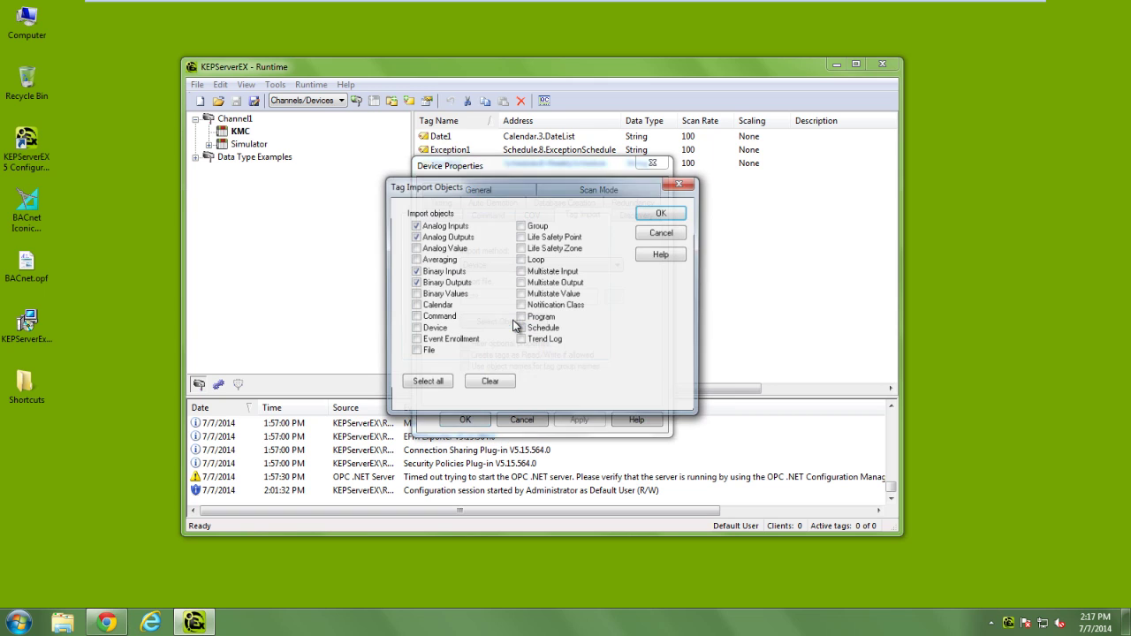
click(460, 227)
click(461, 239)
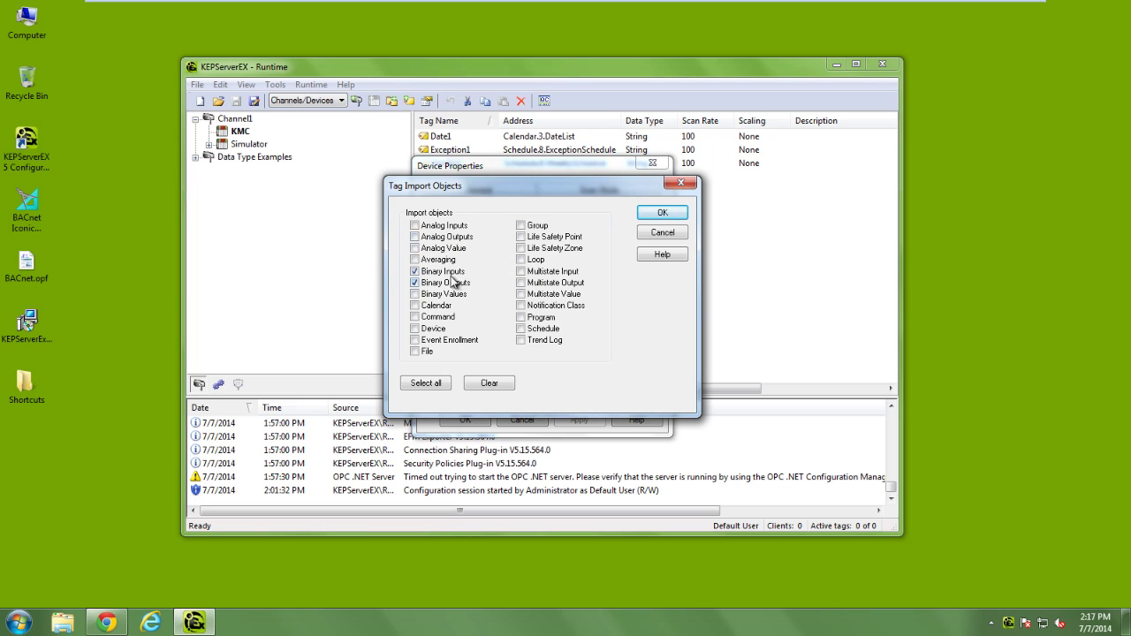
click(453, 273)
click(455, 284)
click(446, 306)
click(533, 329)
click(662, 215)
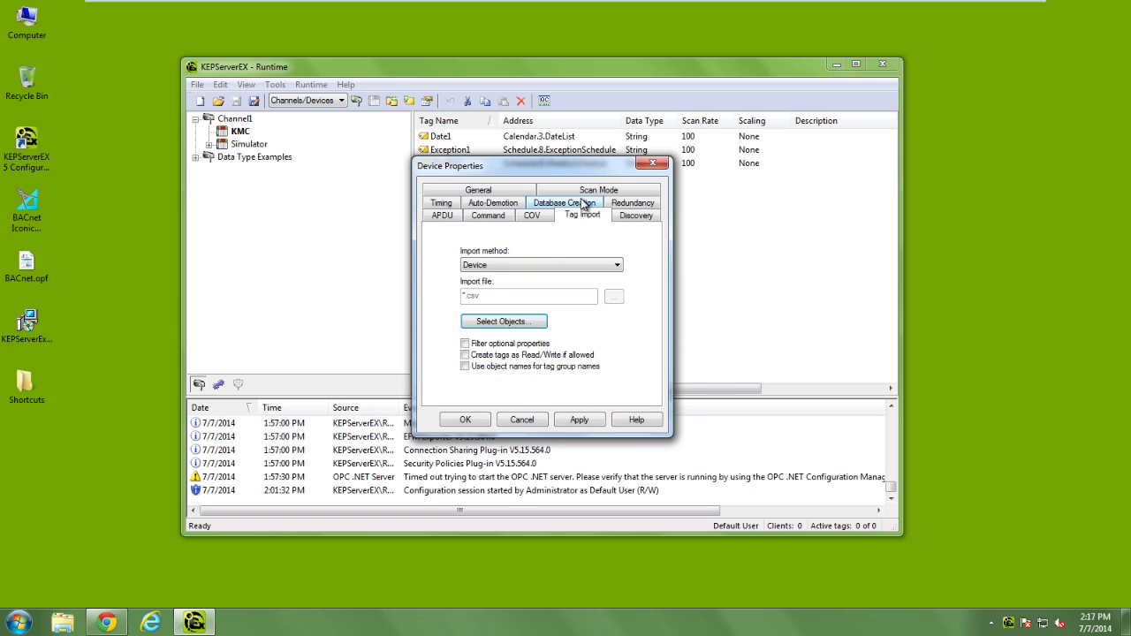
click(536, 207)
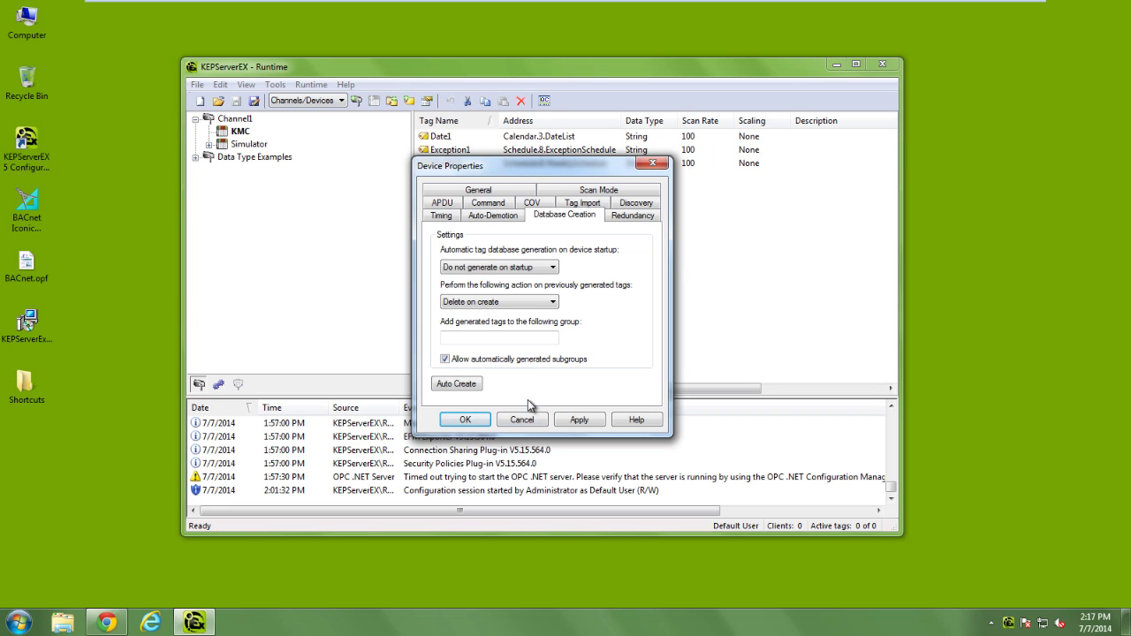
Apply the KMC device properties and look over the Date1, Exception1 and Weekly1 tags.
click(472, 419)
click(470, 138)
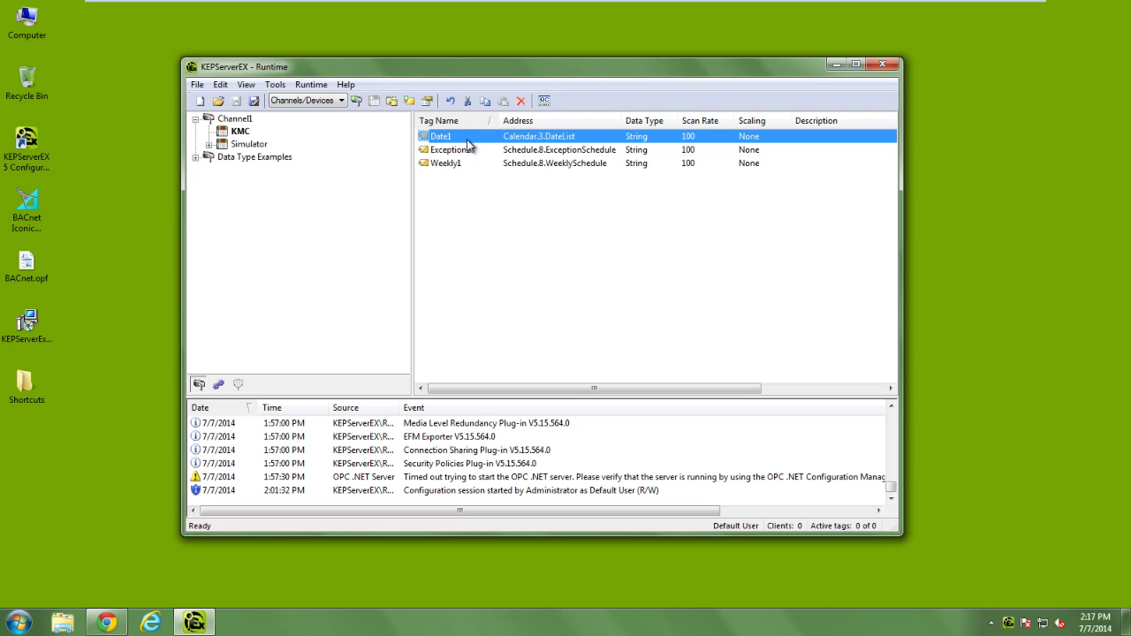
click(469, 150)
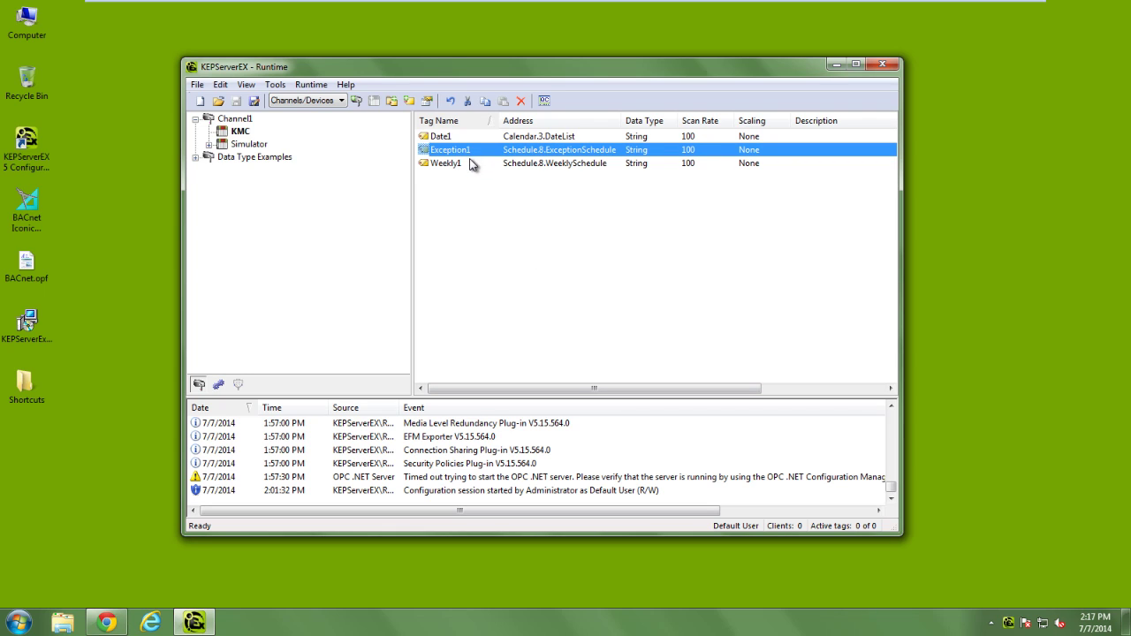
click(471, 163)
click(496, 236)
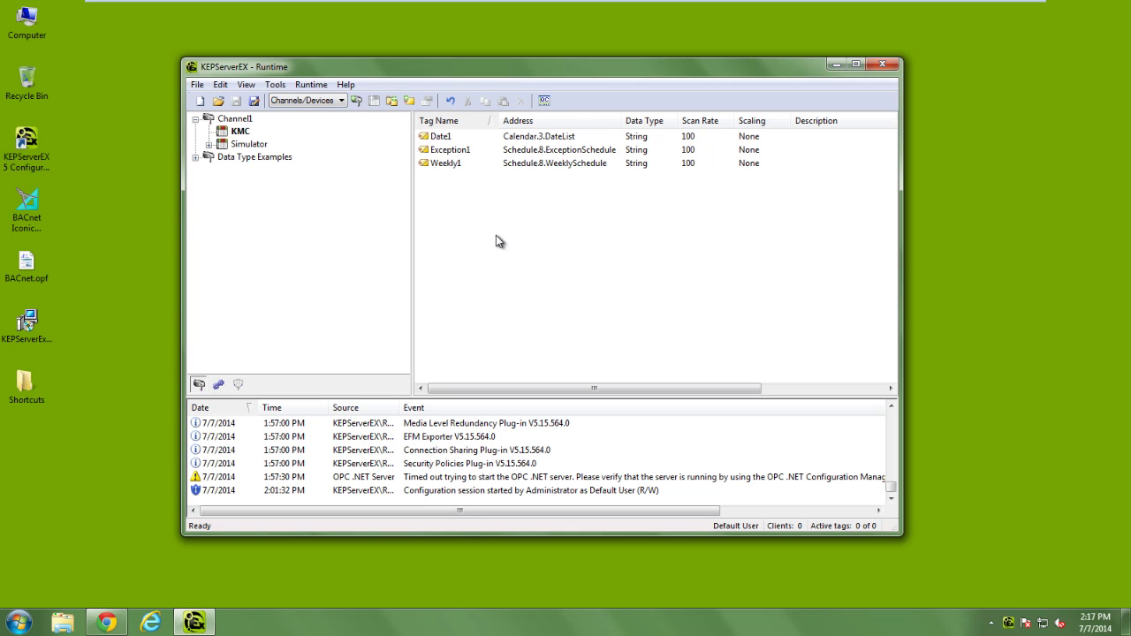
Launch the OPC Quick Client, list Channel1.KMC's items, and widen the Value column.
click(545, 100)
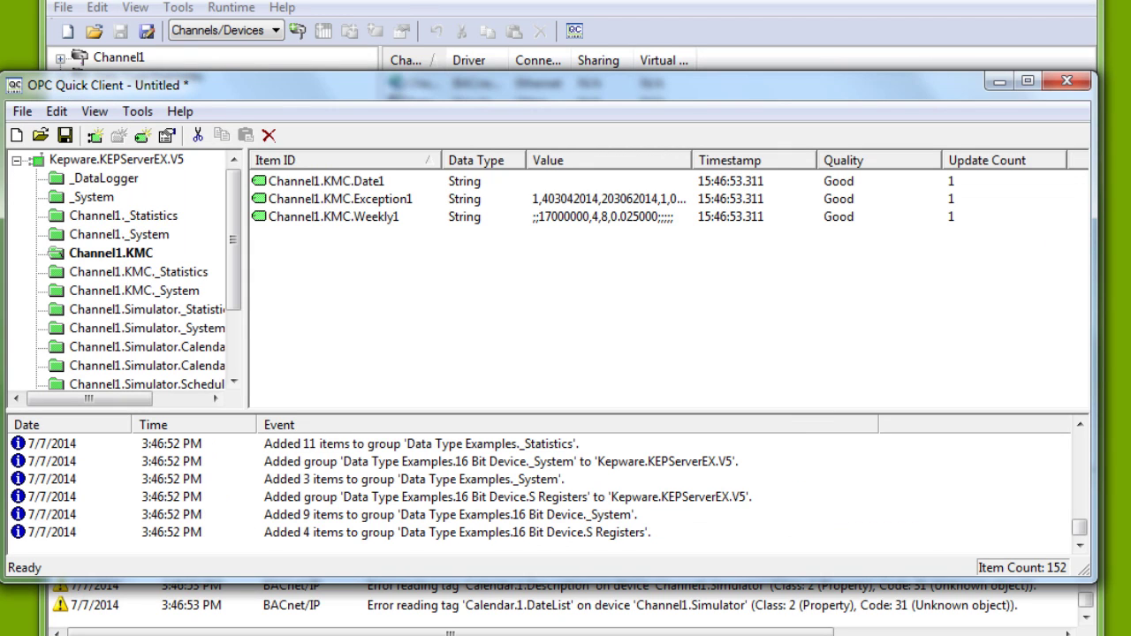
drag(649, 96, 660, 198)
click(149, 352)
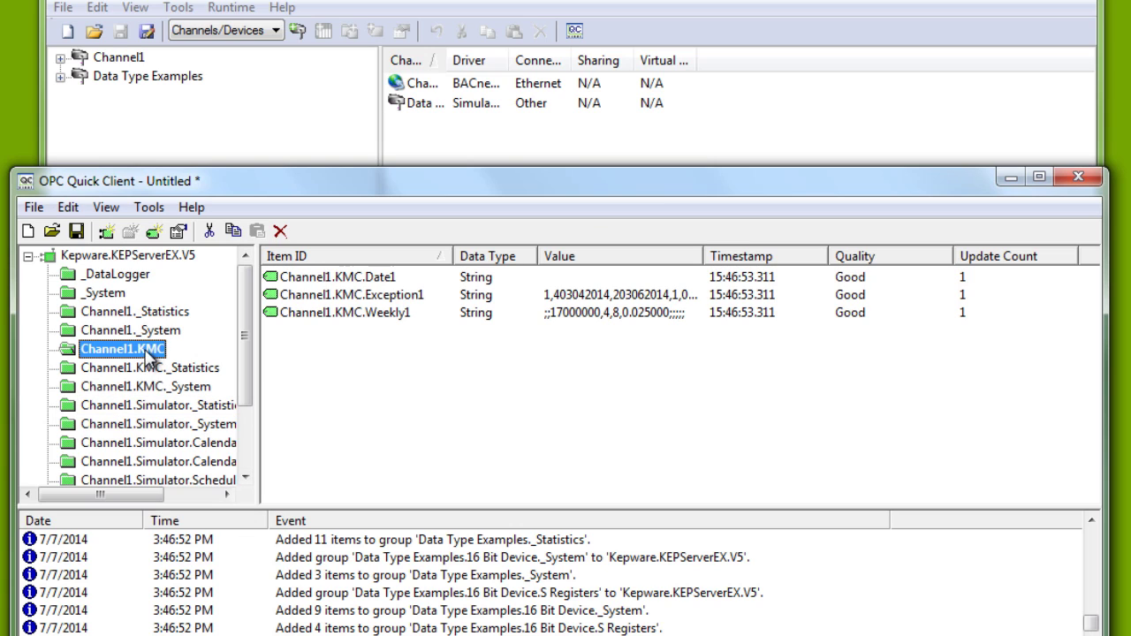
drag(704, 257, 756, 265)
Open the WeeklySchedule String Format topic under BACnet/IP Objects > String Formats in the help.
click(715, 303)
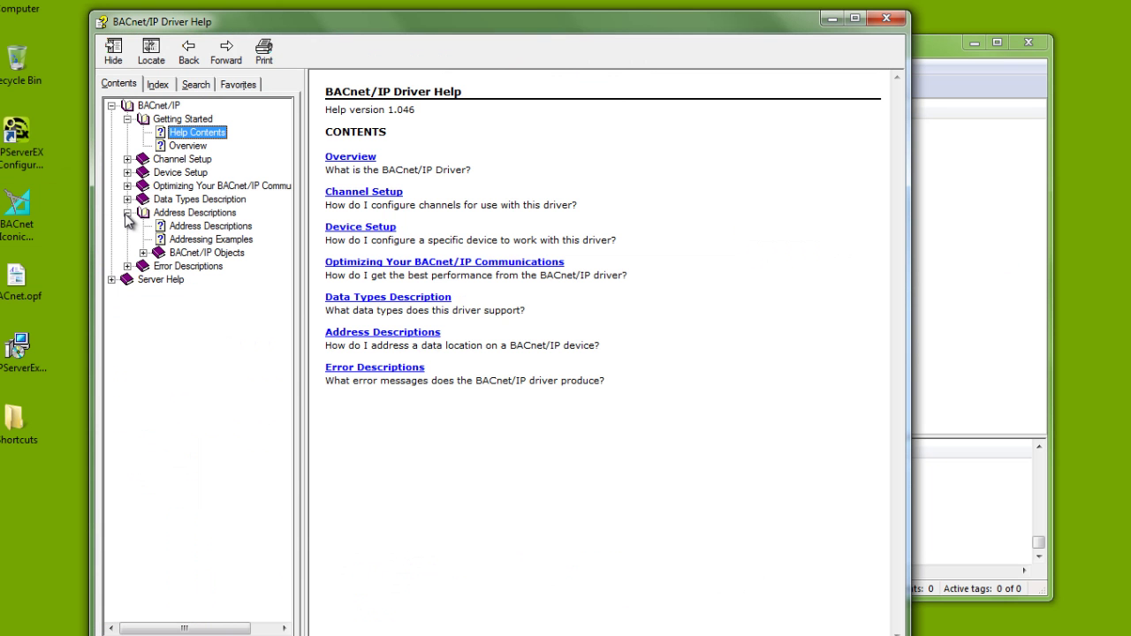
click(143, 253)
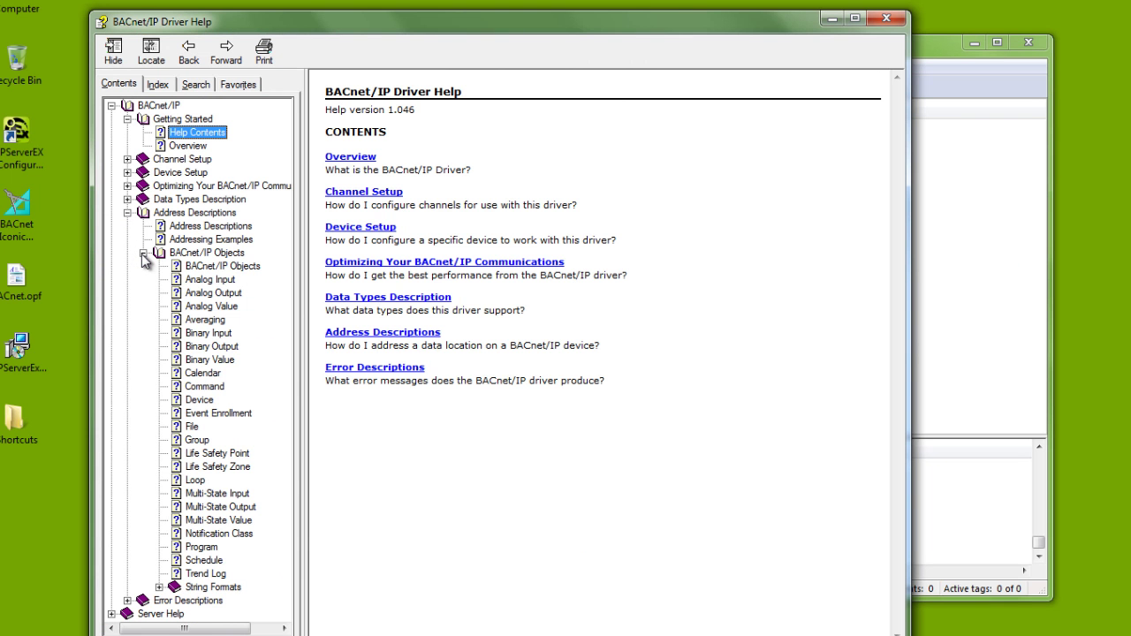
click(160, 587)
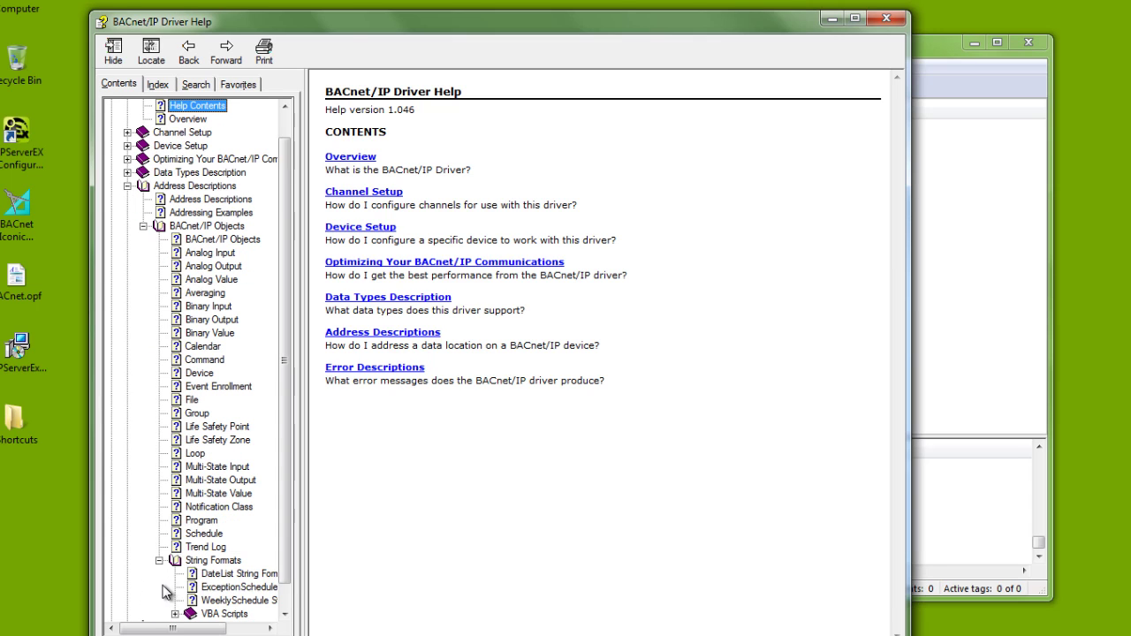
click(231, 601)
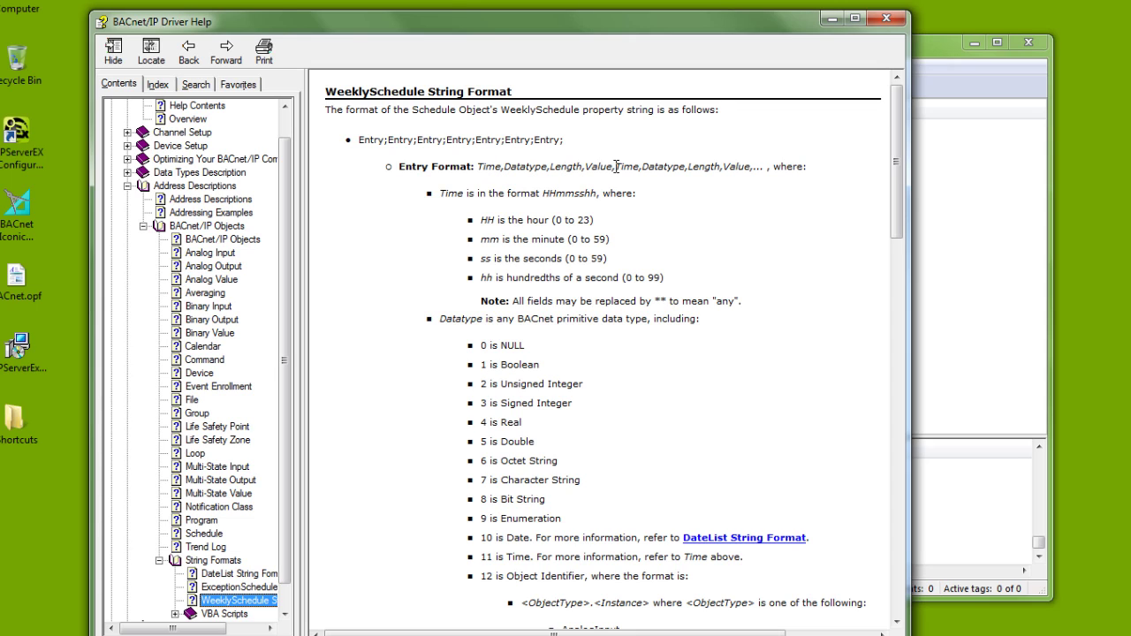
Highlight the Entry Format and Tuesday's example, marking start time 05060700 and datatype 2.
click(542, 166)
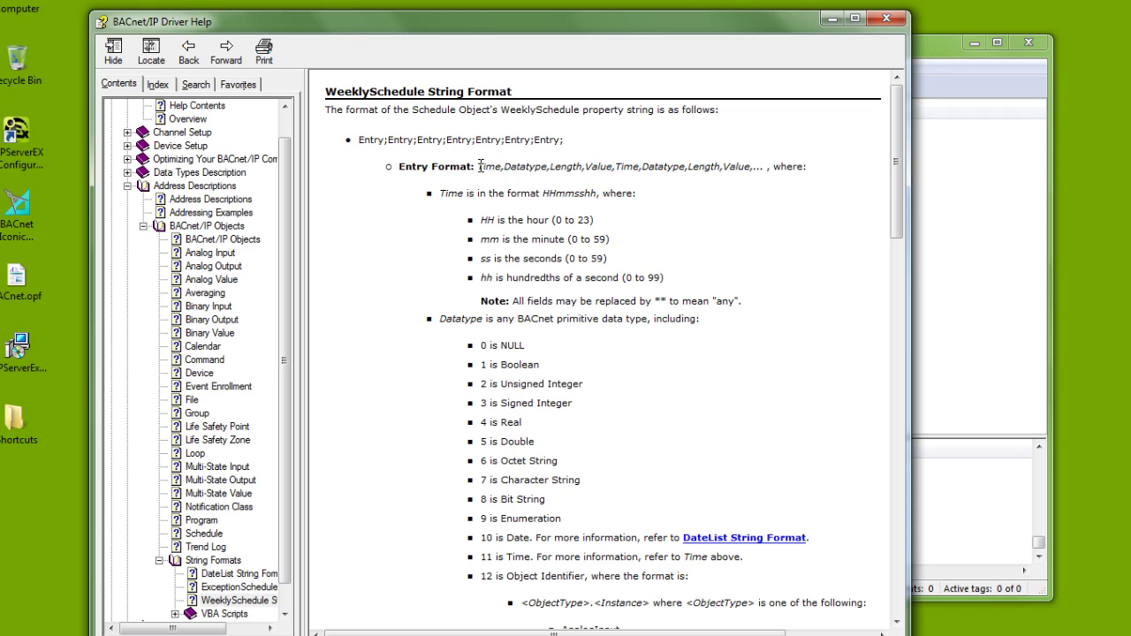
drag(478, 166, 613, 169)
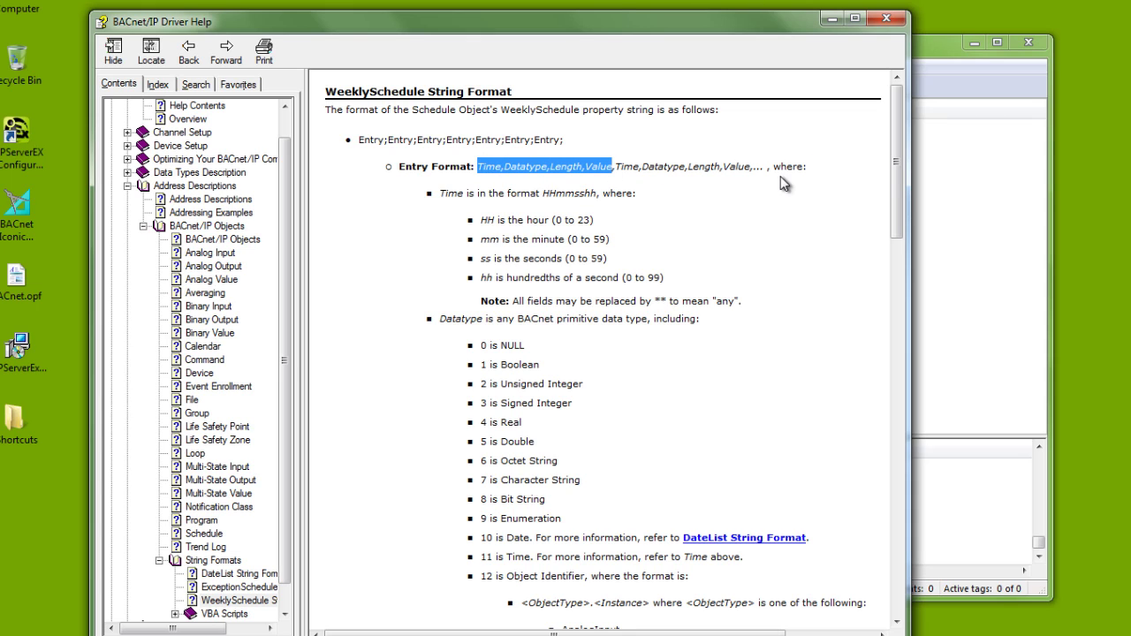
drag(898, 170, 882, 570)
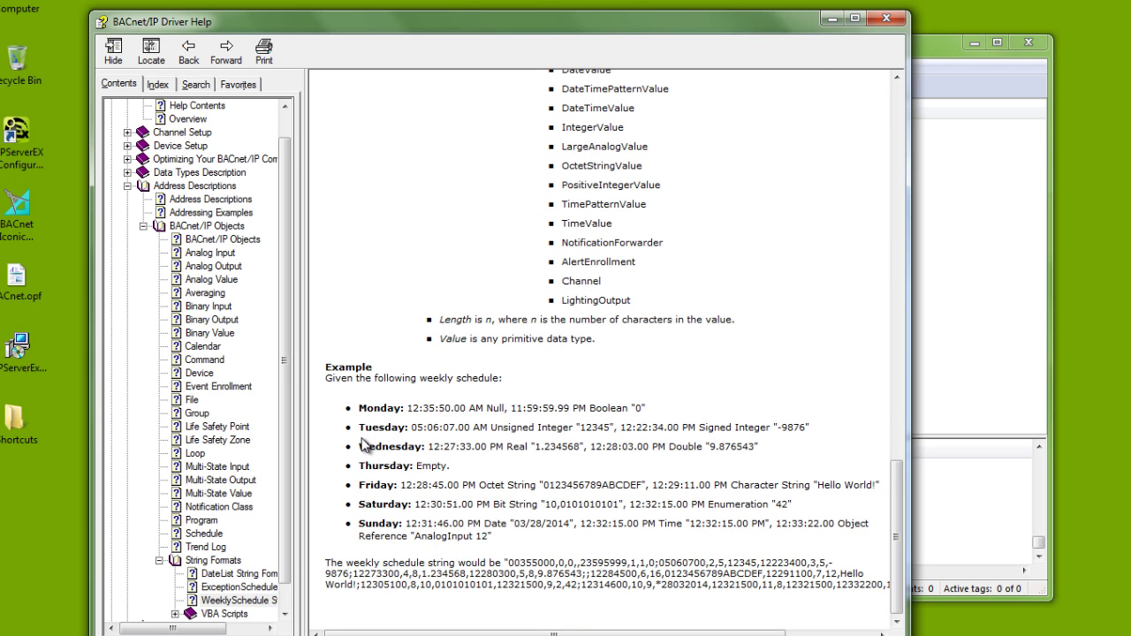
drag(359, 427, 621, 430)
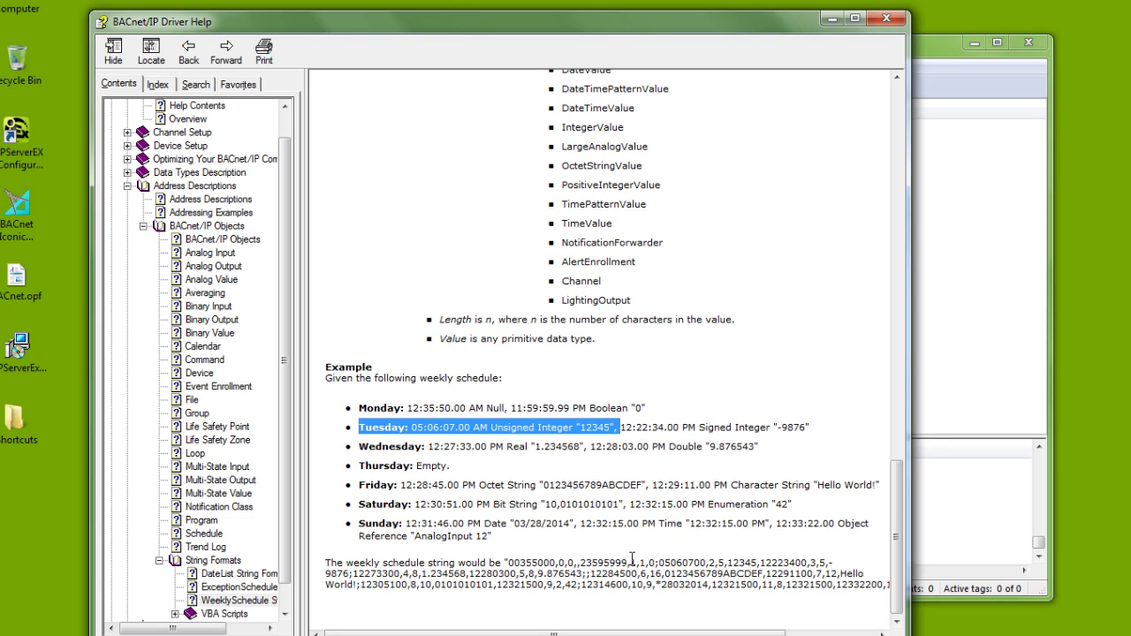
click(598, 563)
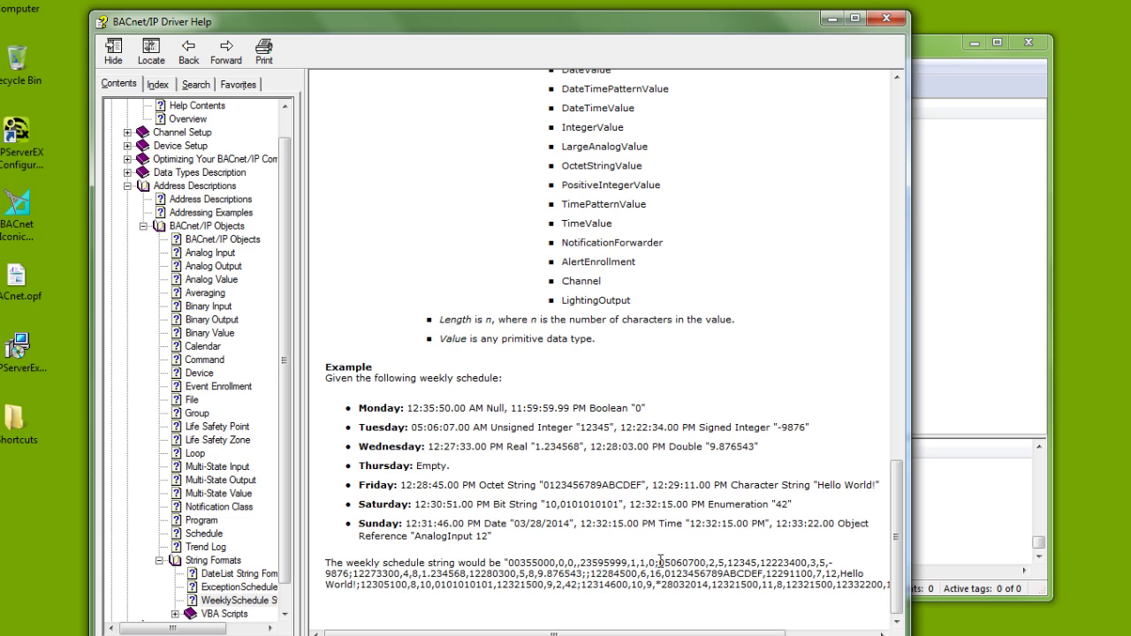
drag(659, 562, 711, 557)
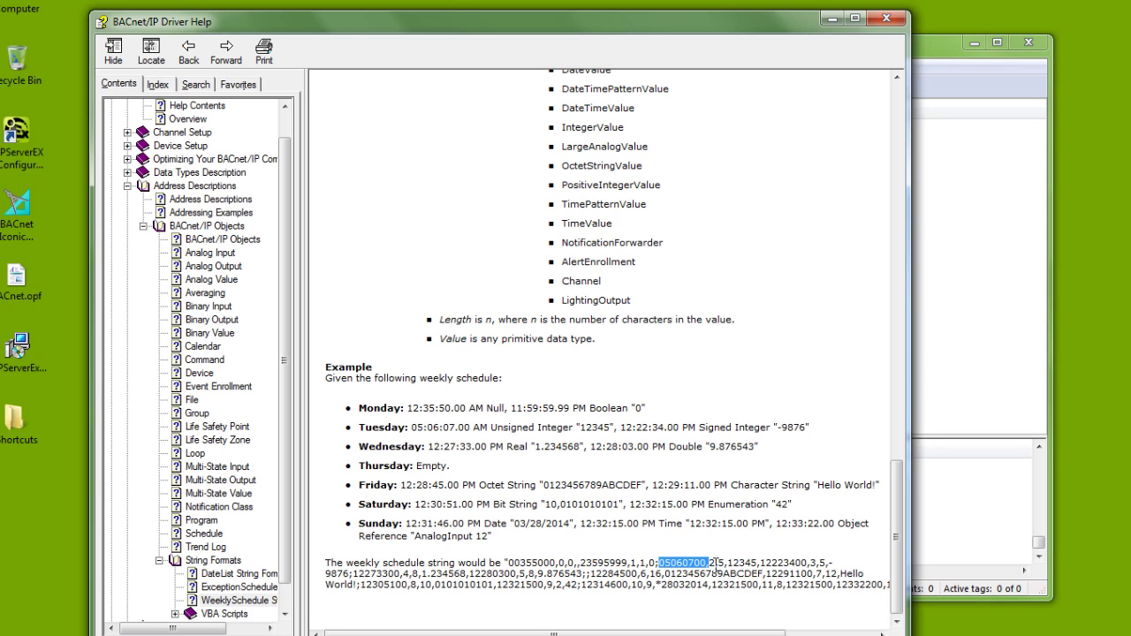
click(709, 562)
double_click(712, 562)
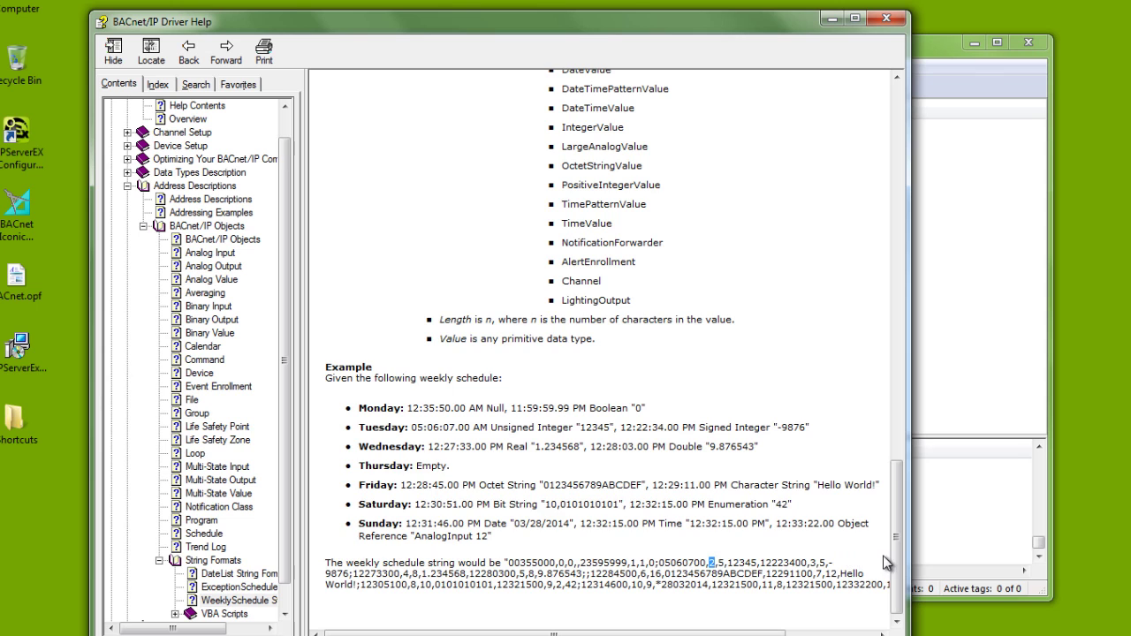
Compare against the Datatype list, marking value 12345 and the full entry 05060700,2,5,12345.
drag(895, 564, 881, 156)
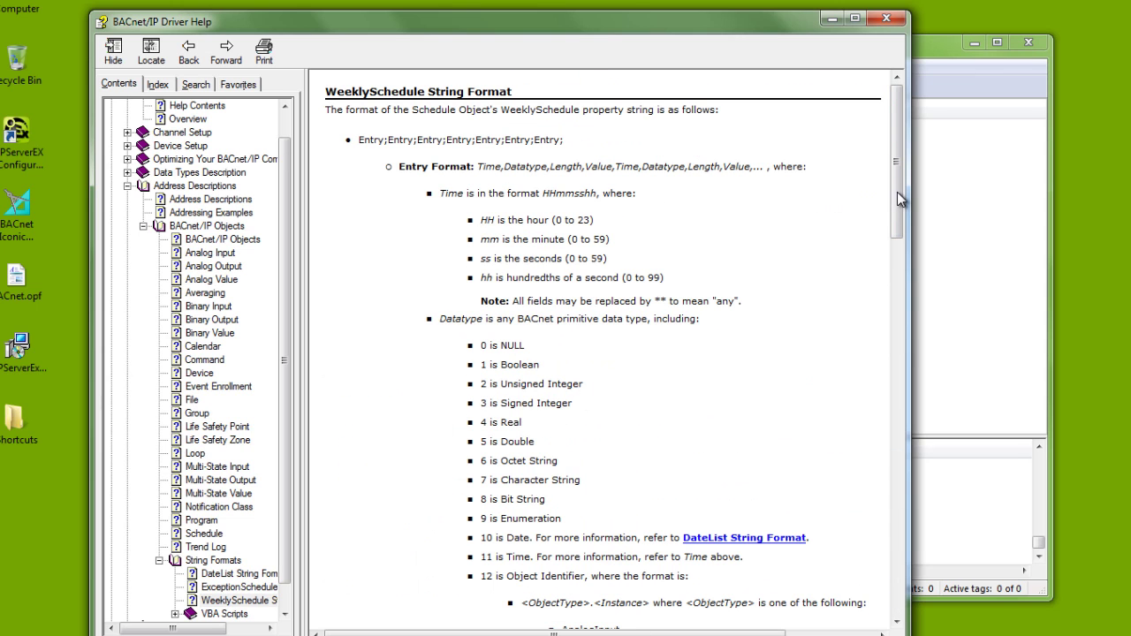
drag(897, 191, 862, 592)
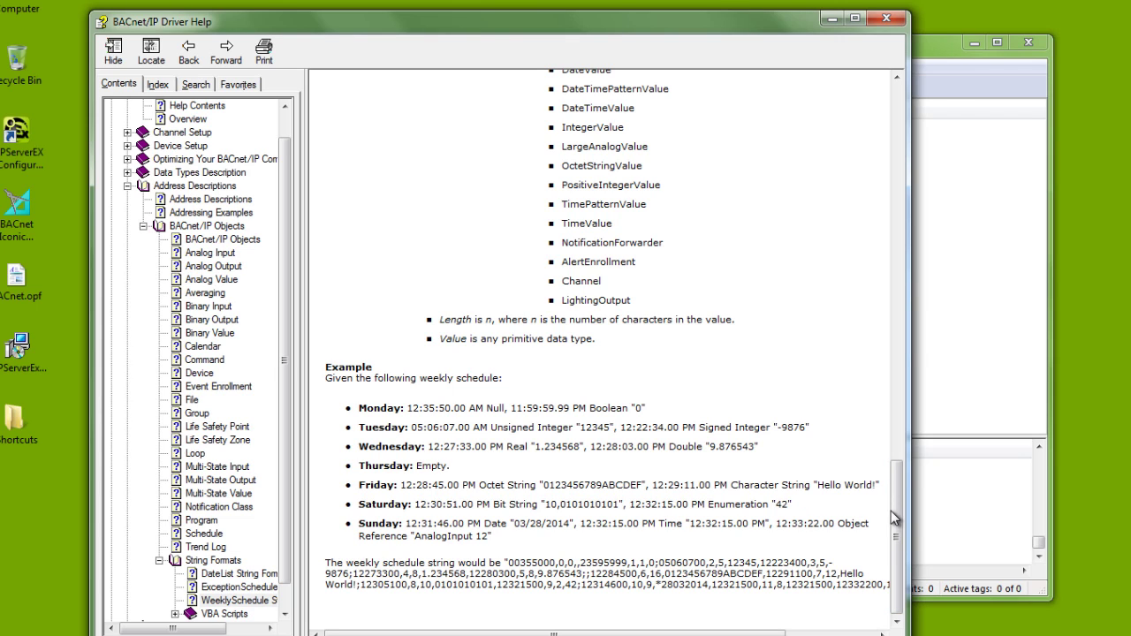
drag(898, 524, 866, 140)
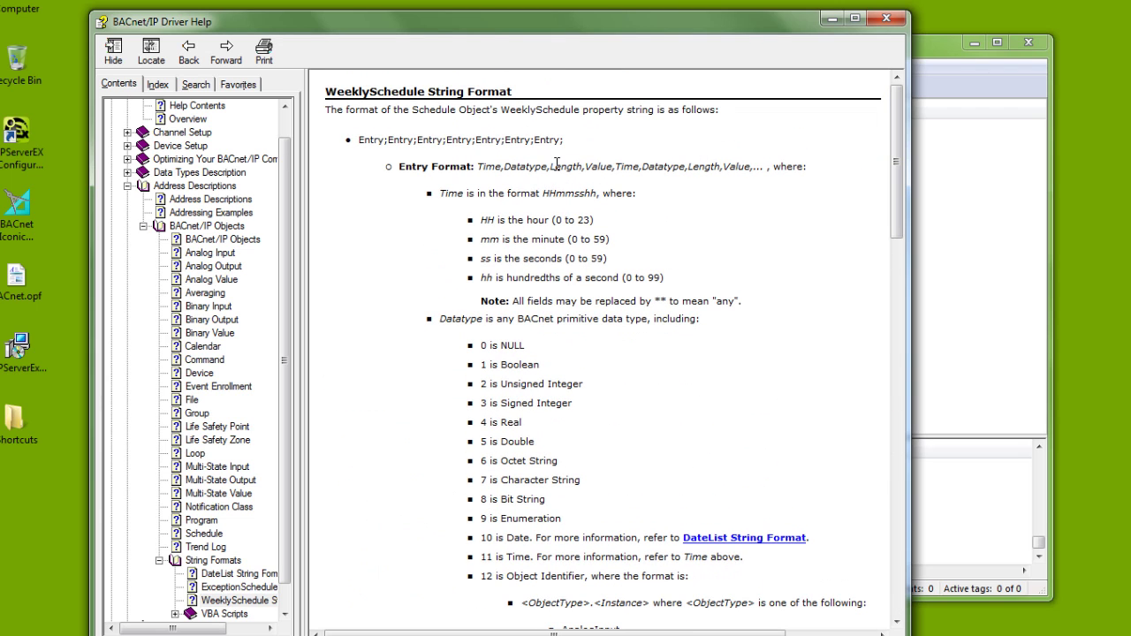
drag(551, 167, 584, 166)
drag(896, 177, 895, 548)
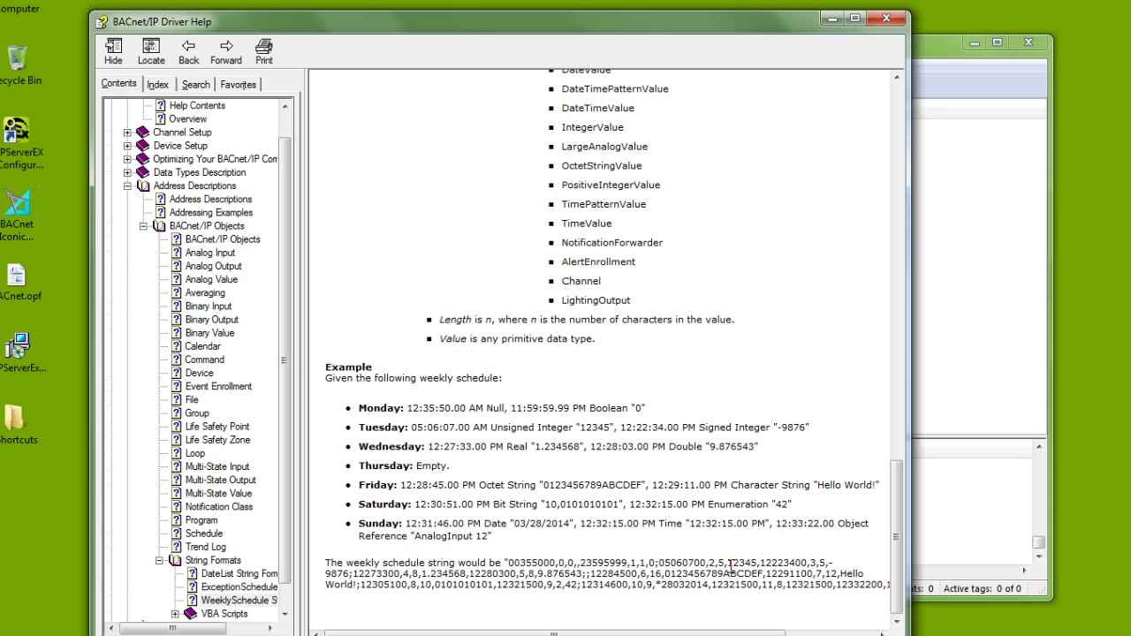
drag(729, 564, 762, 560)
drag(677, 564, 753, 563)
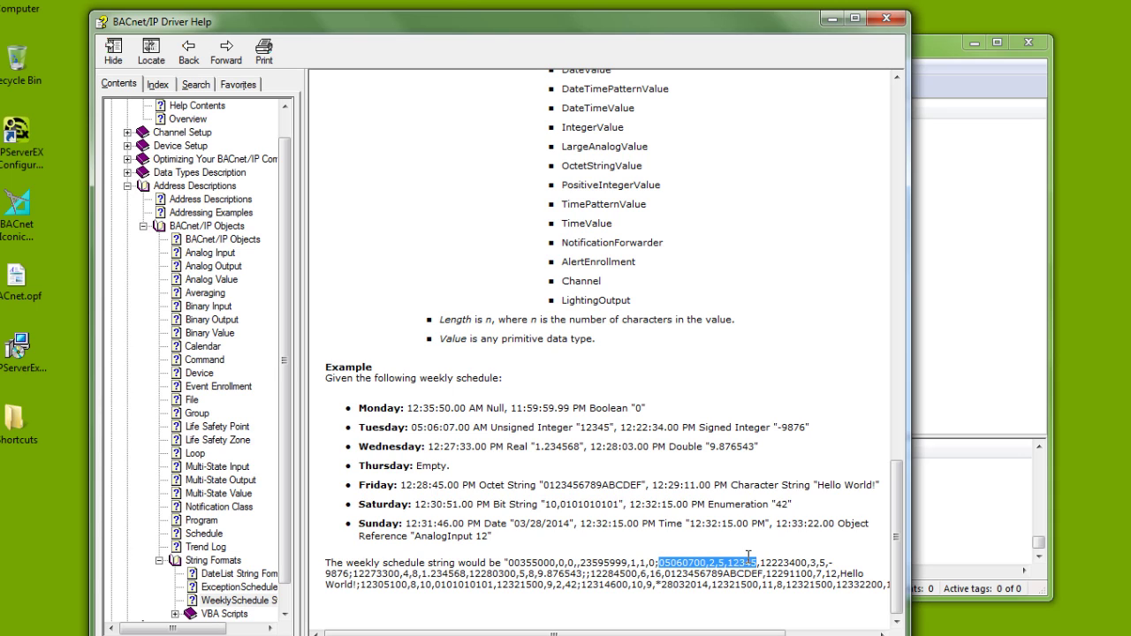
click(765, 529)
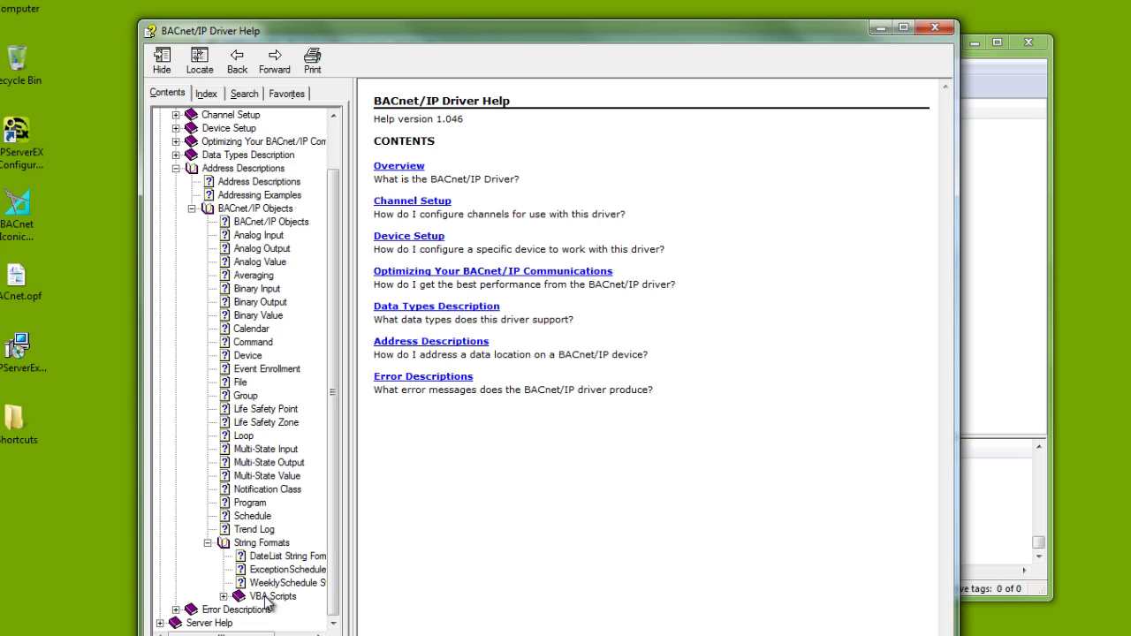
Open the 'VBA Scripts for String Parsing and Construction' help topic, then close the help window.
click(266, 600)
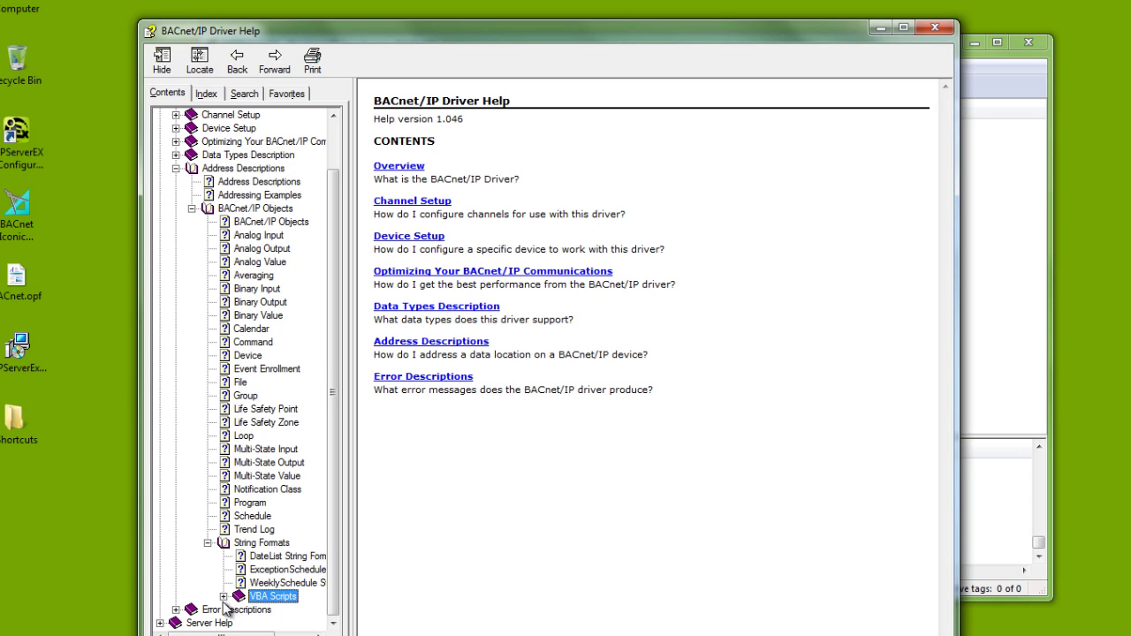
click(224, 597)
scroll(334, 601, down, 1)
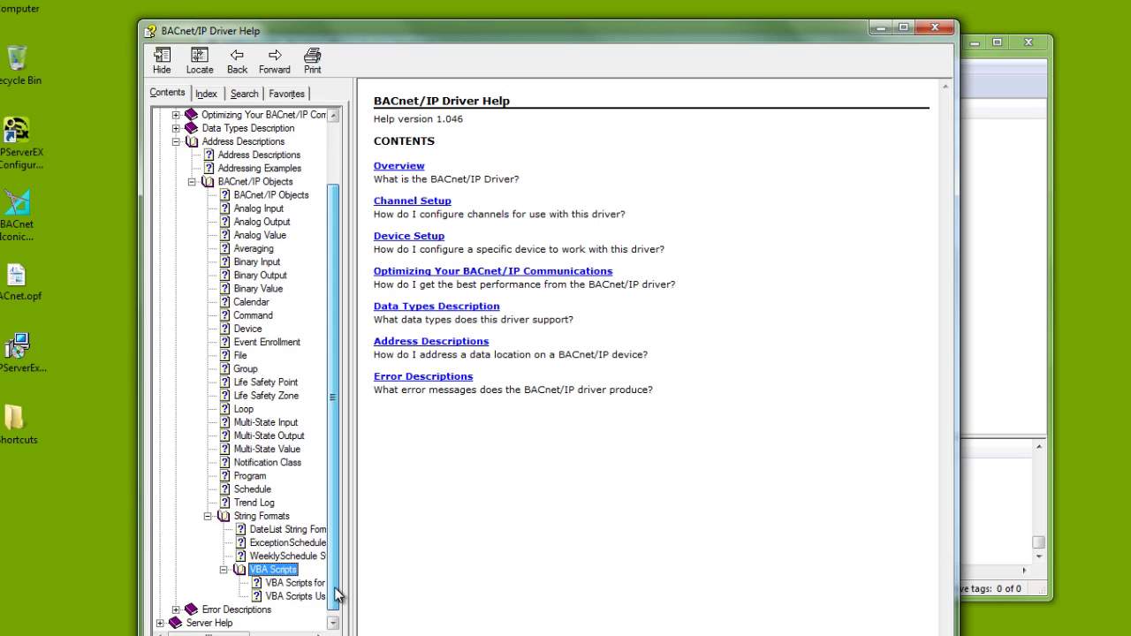
drag(349, 597, 434, 597)
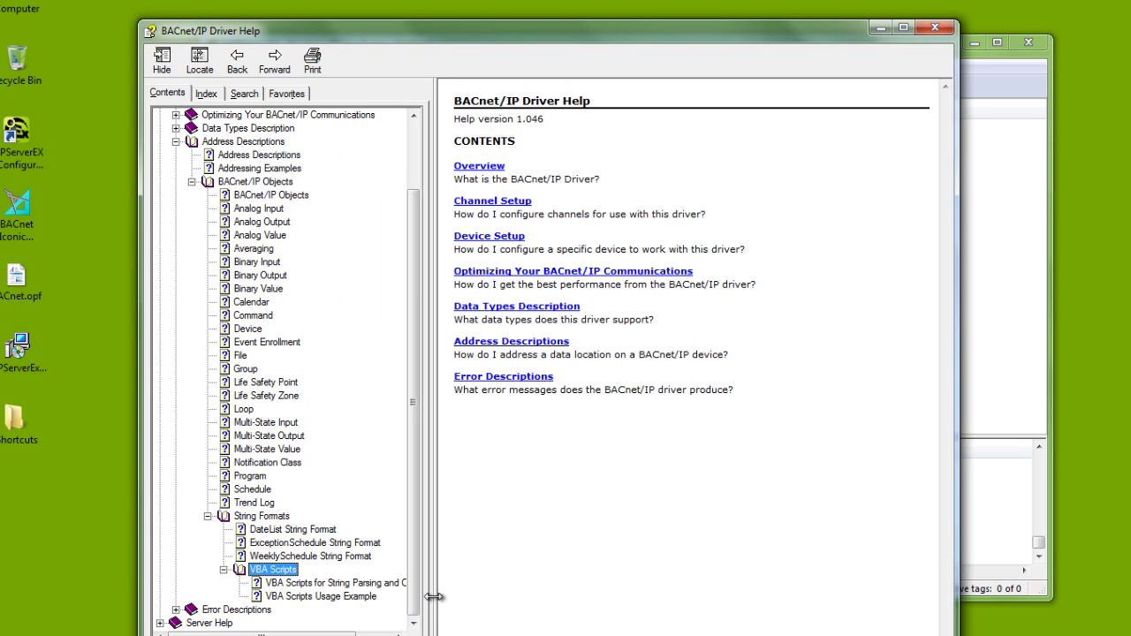
click(338, 585)
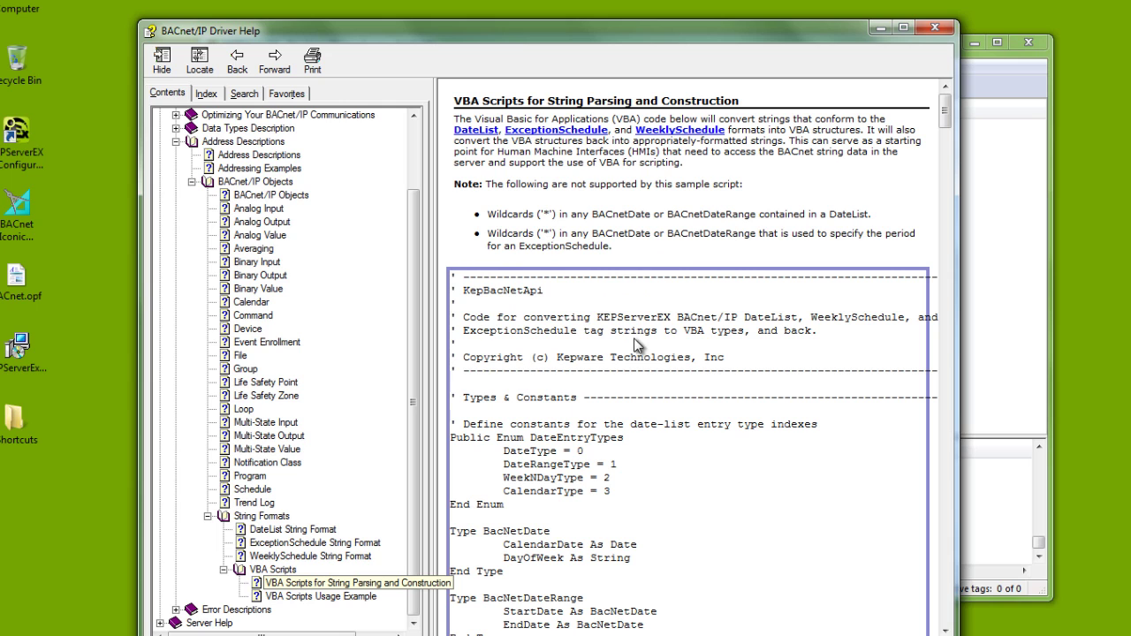
drag(951, 107, 949, 70)
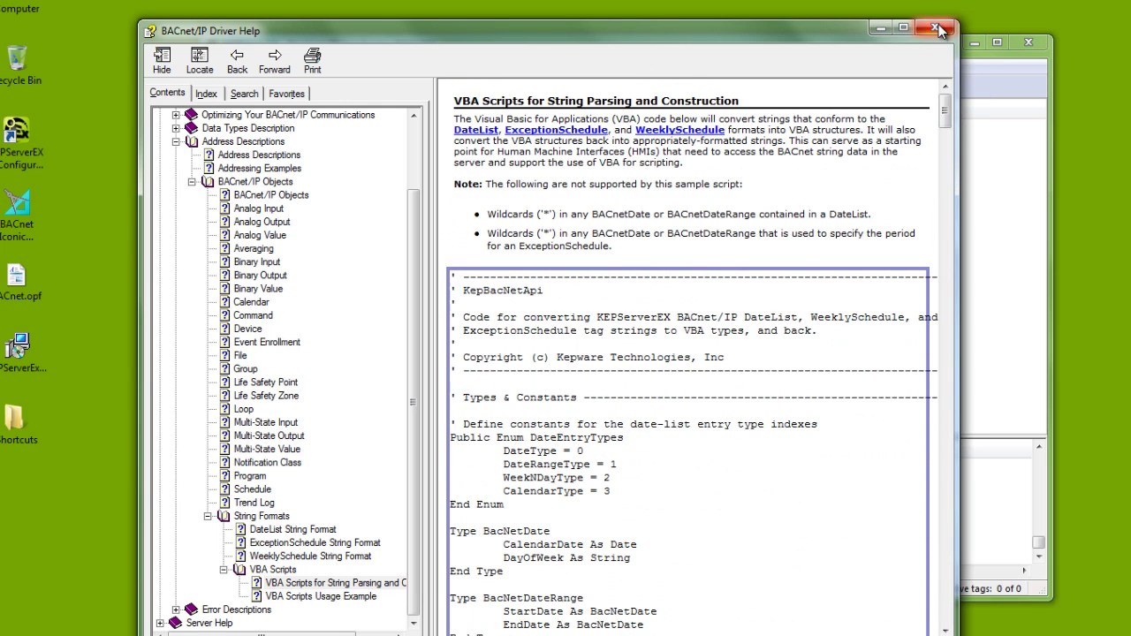
click(938, 24)
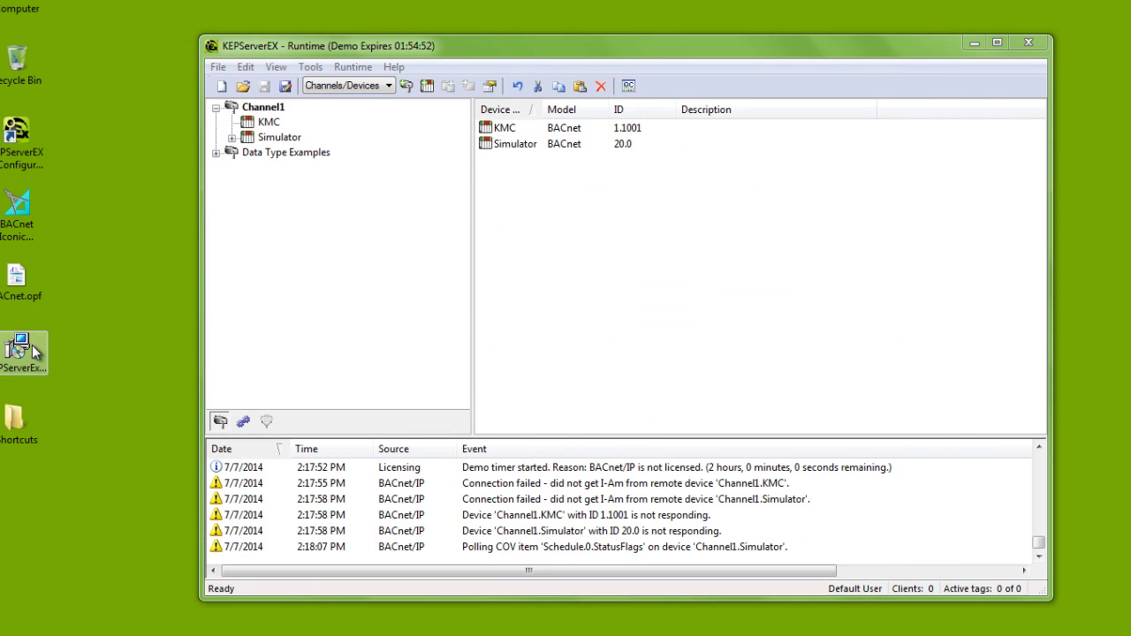
Open BACnet Iconics HMI.gdf and view the KepBacNetApi module's VBA code.
click(23, 231)
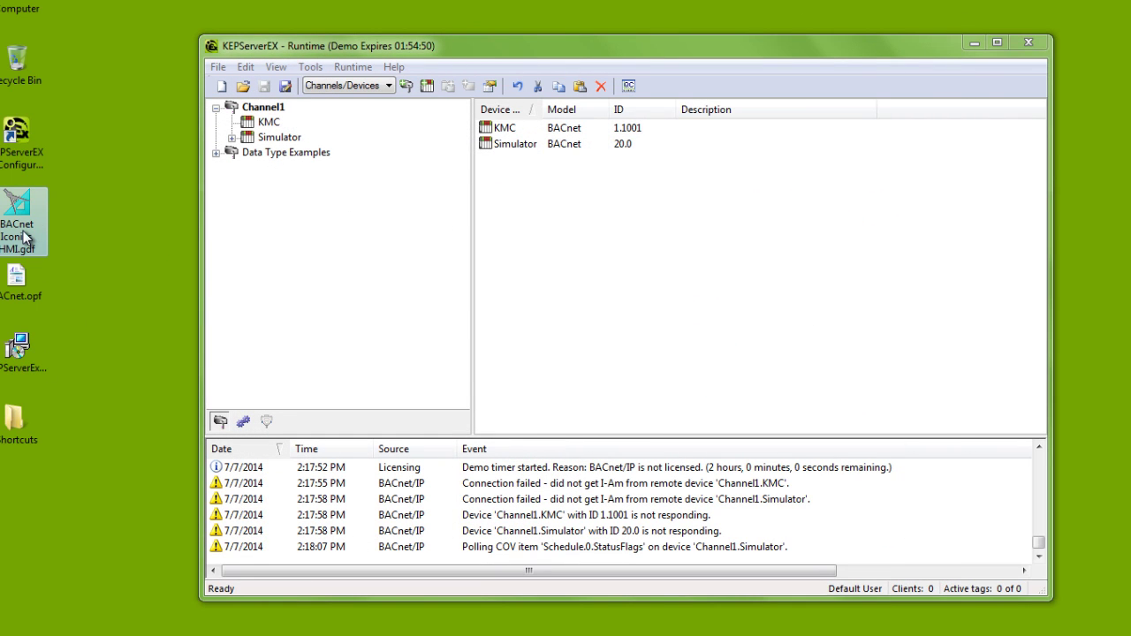
double_click(24, 235)
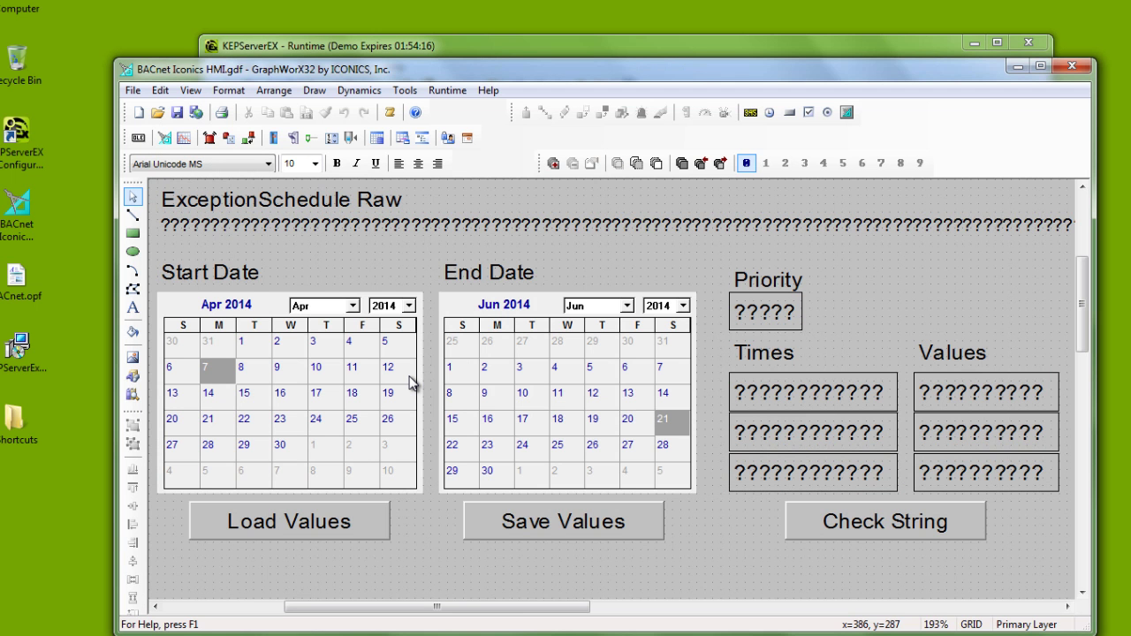
right_click(412, 378)
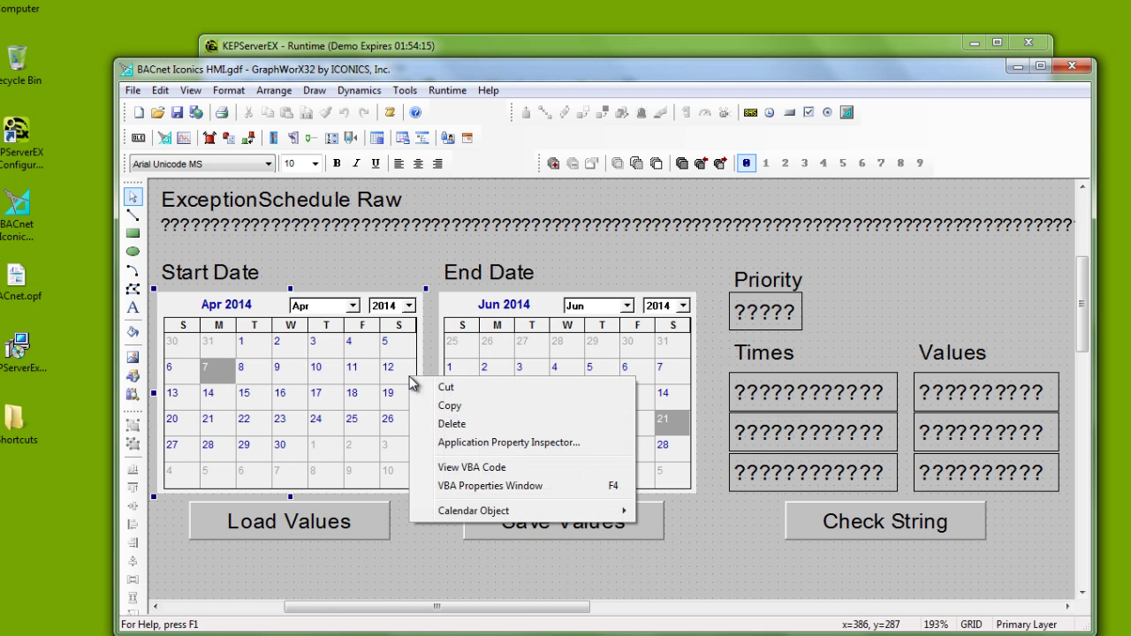
click(466, 468)
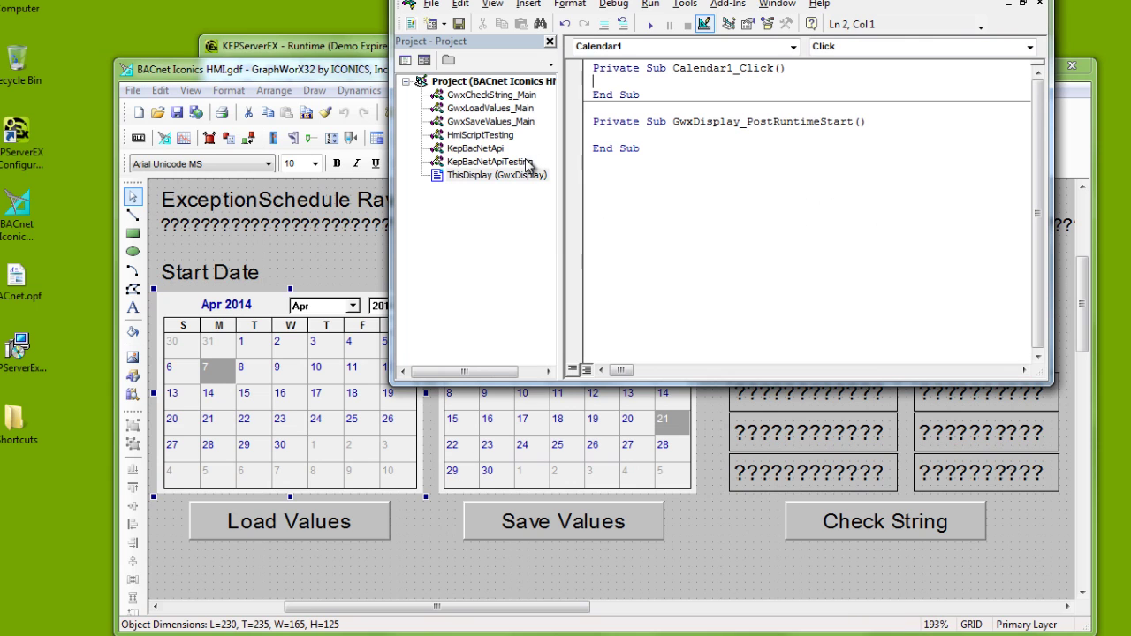
click(489, 151)
double_click(490, 157)
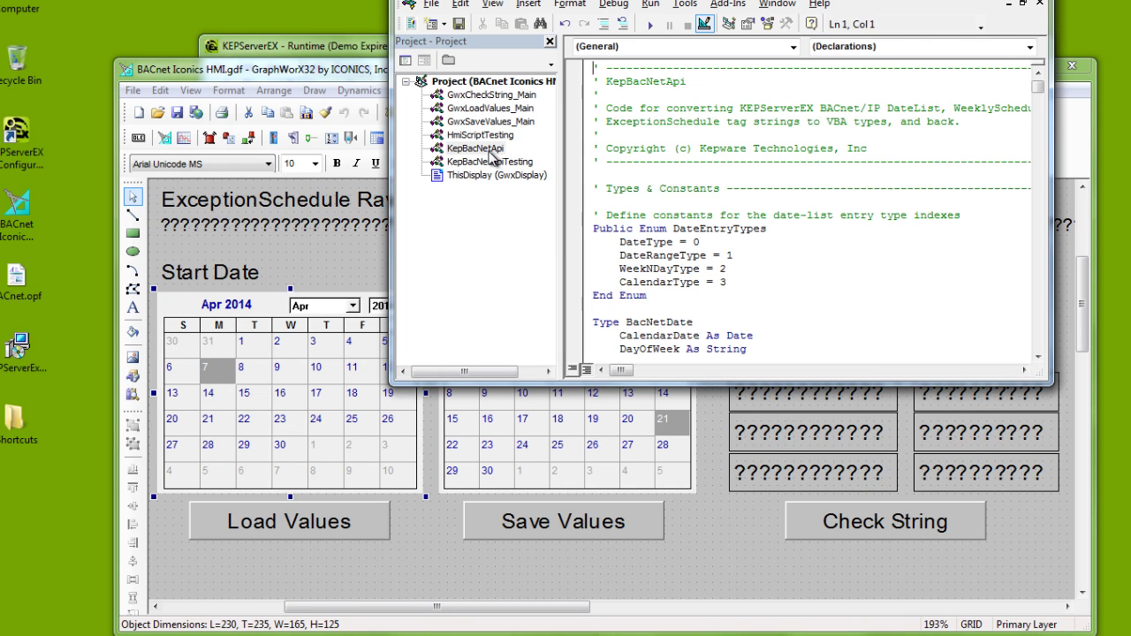
Compare the KepBacNetApi code with the driver help's parsing code, then minimize the help.
key(alt+Tab)
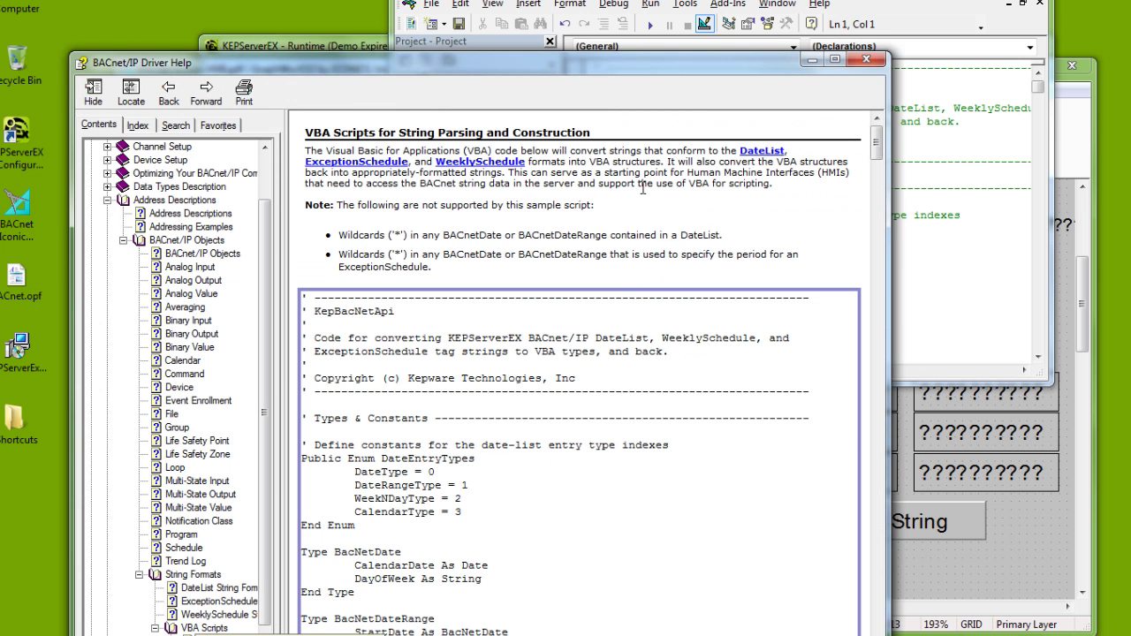
key(alt+Tab)
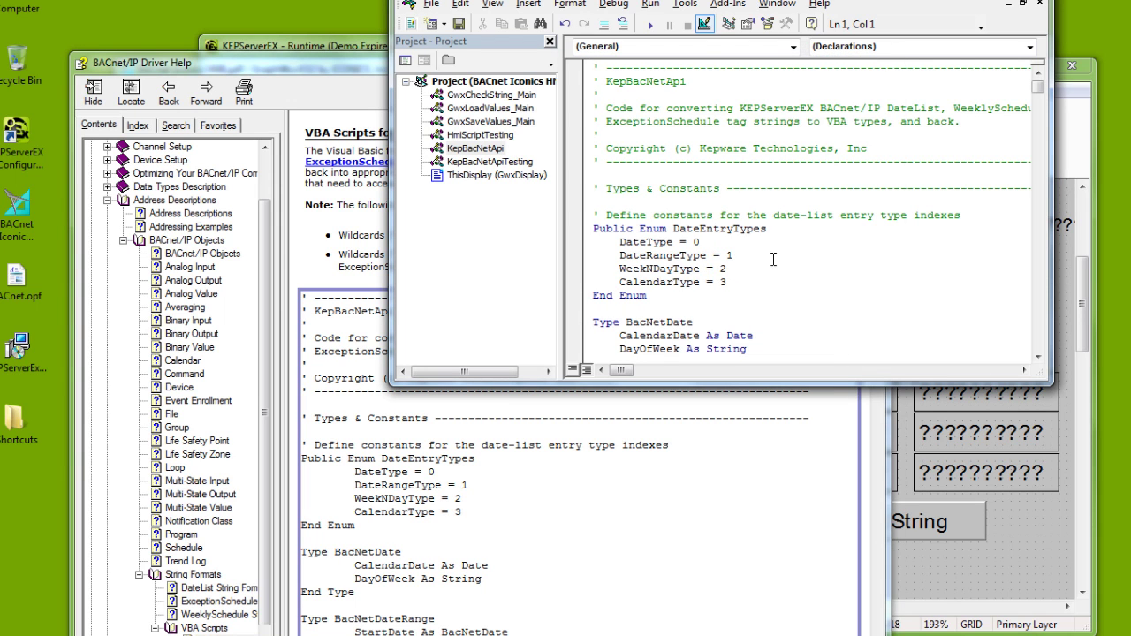
click(377, 82)
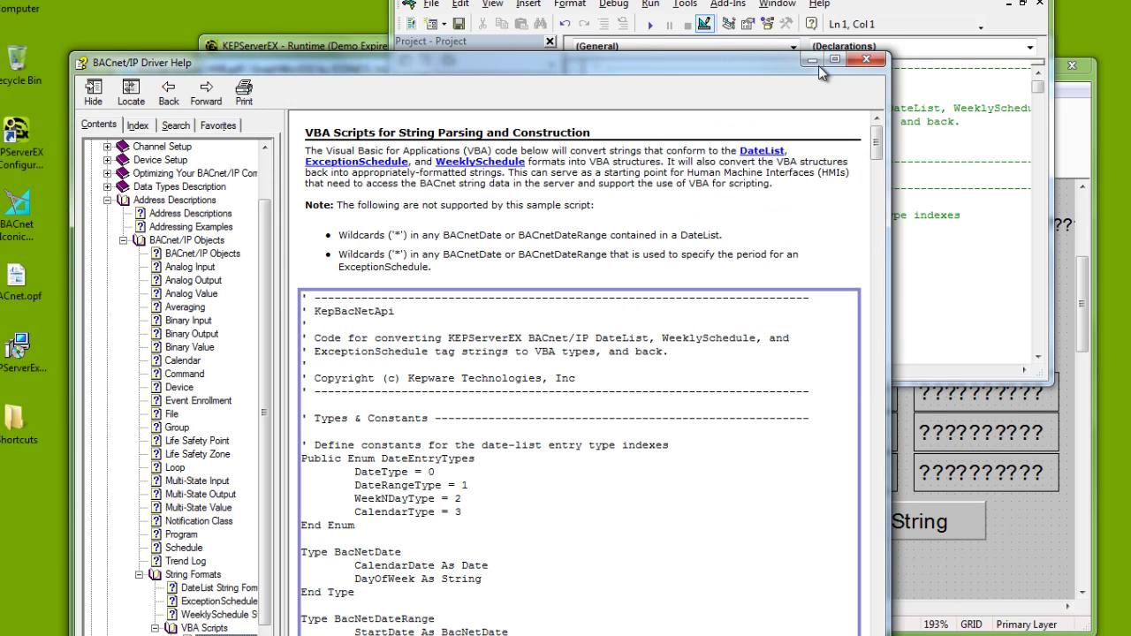
click(813, 62)
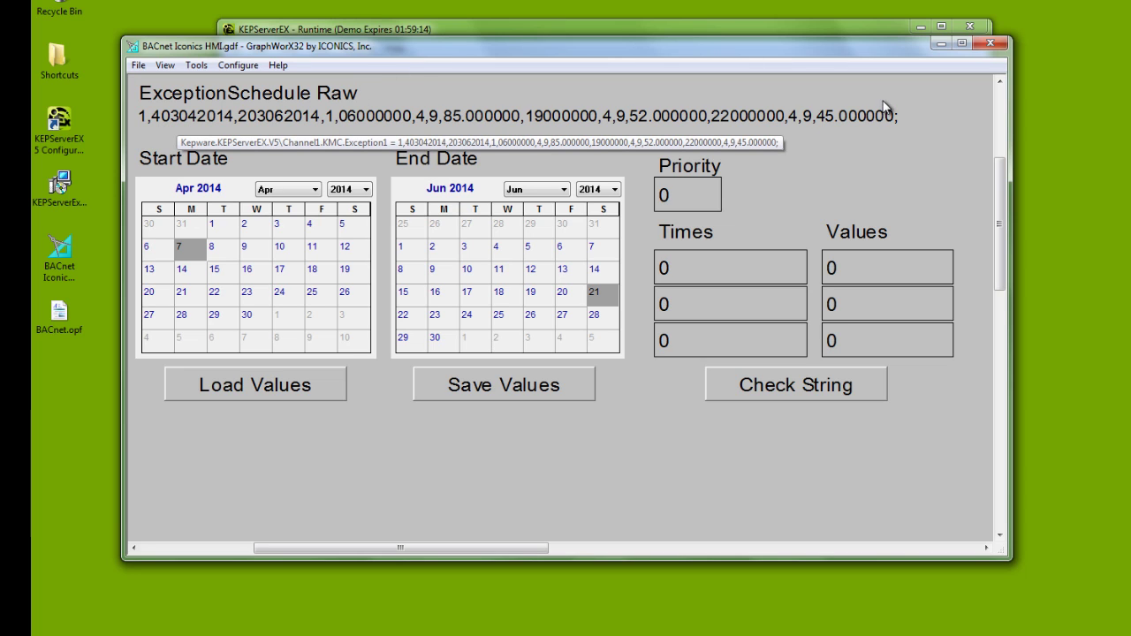
Load the ExceptionSchedule string into the HMI fields and open Schedule 8's exception schedule on the controller.
click(340, 392)
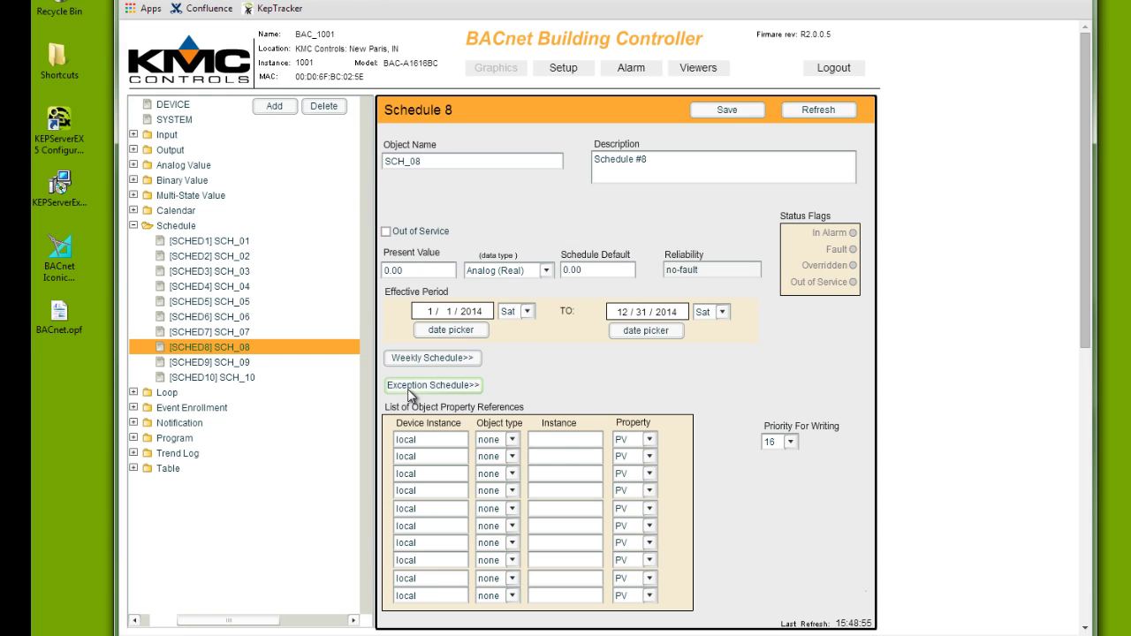
click(408, 390)
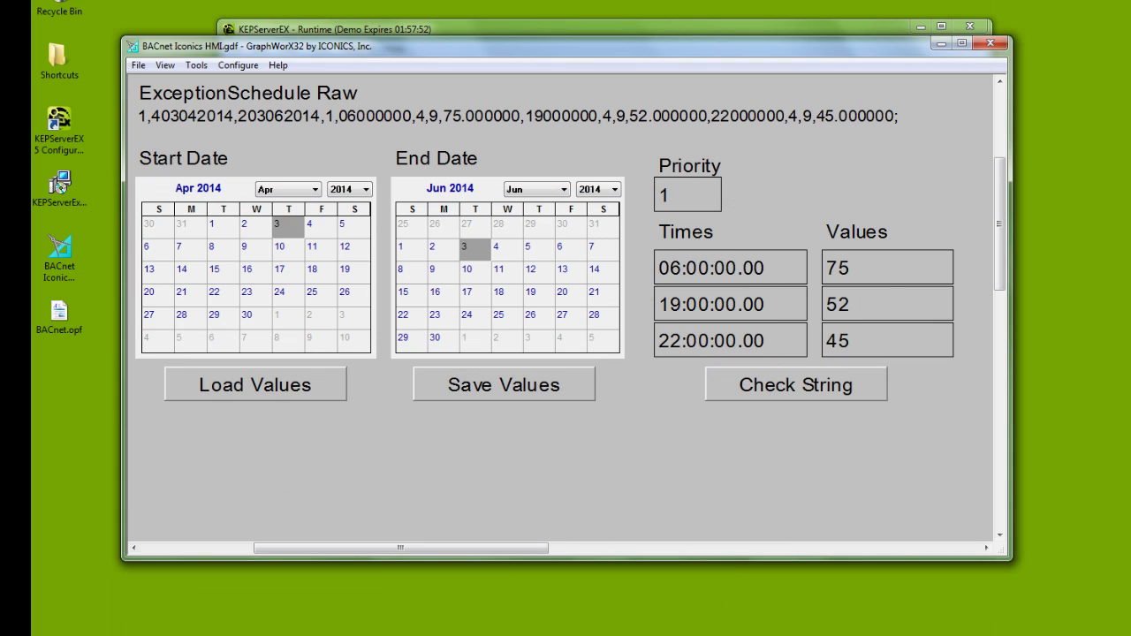
Change the second exception value from 52 to 25 in the HMI and save it to the controller.
click(864, 300)
double_click(863, 300)
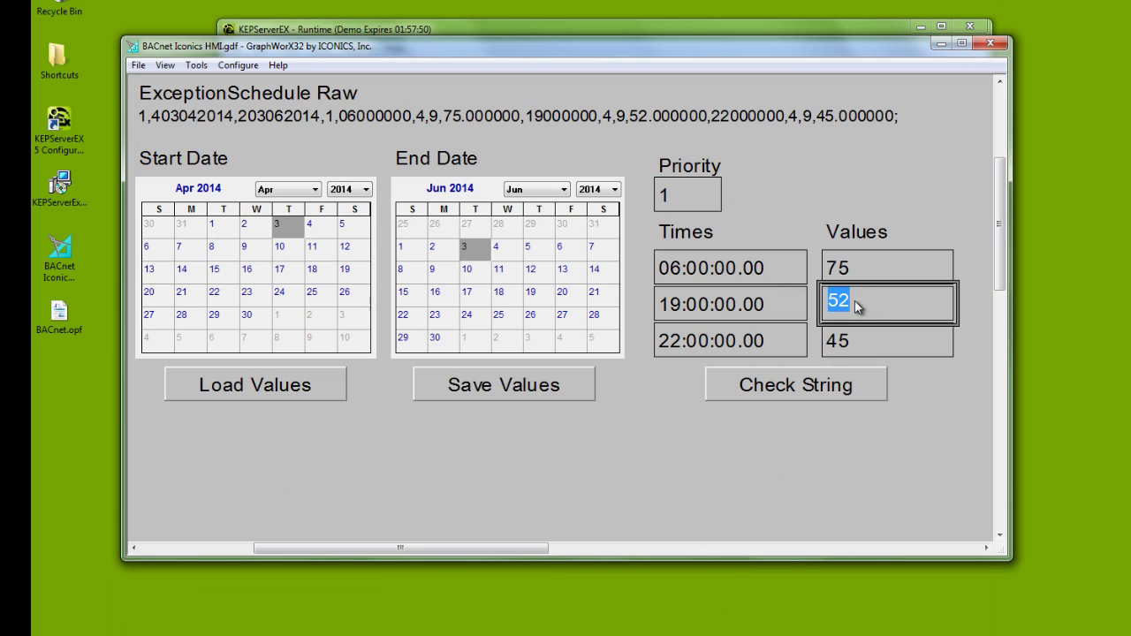
text(25)
click(575, 396)
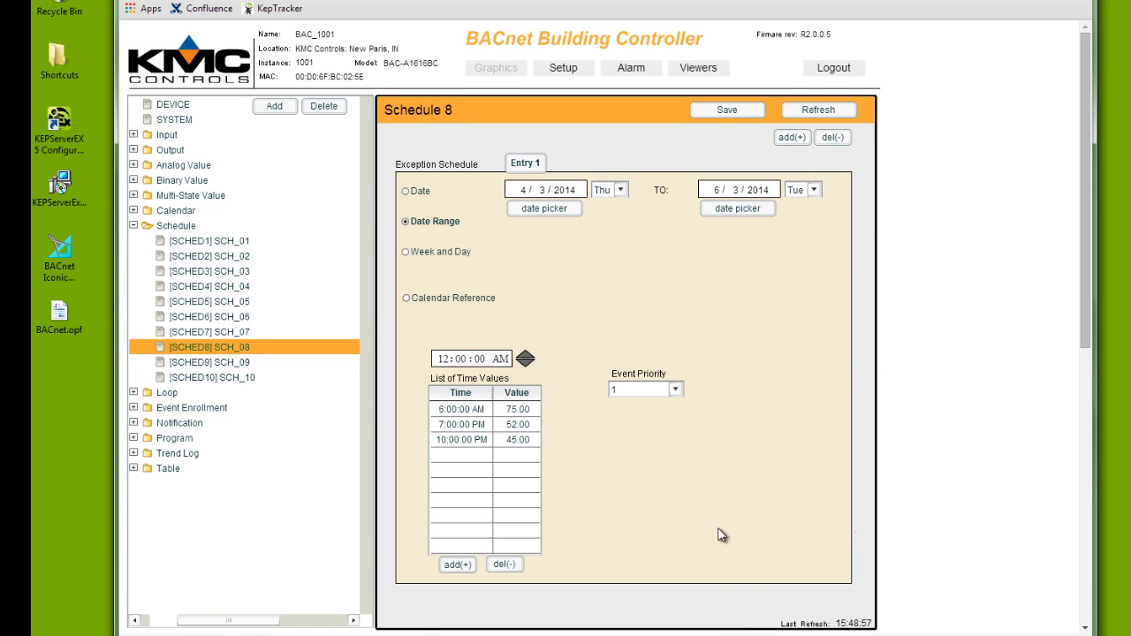
Refresh Schedule 8 in the KMC page and confirm the 7:00 PM value reads 25.00.
click(517, 425)
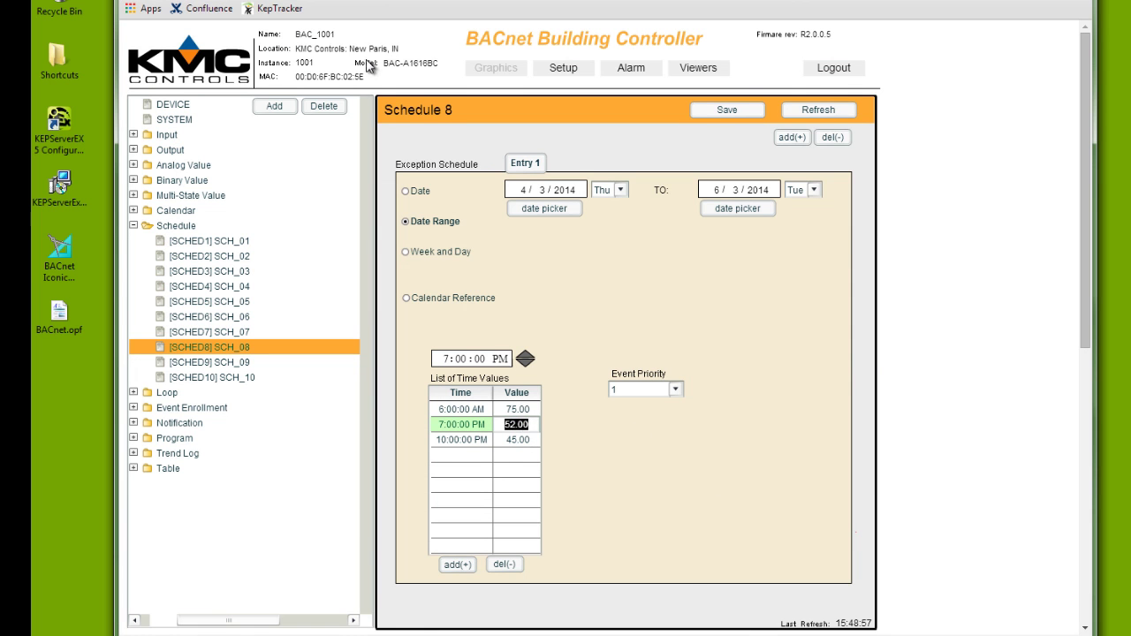
click(831, 114)
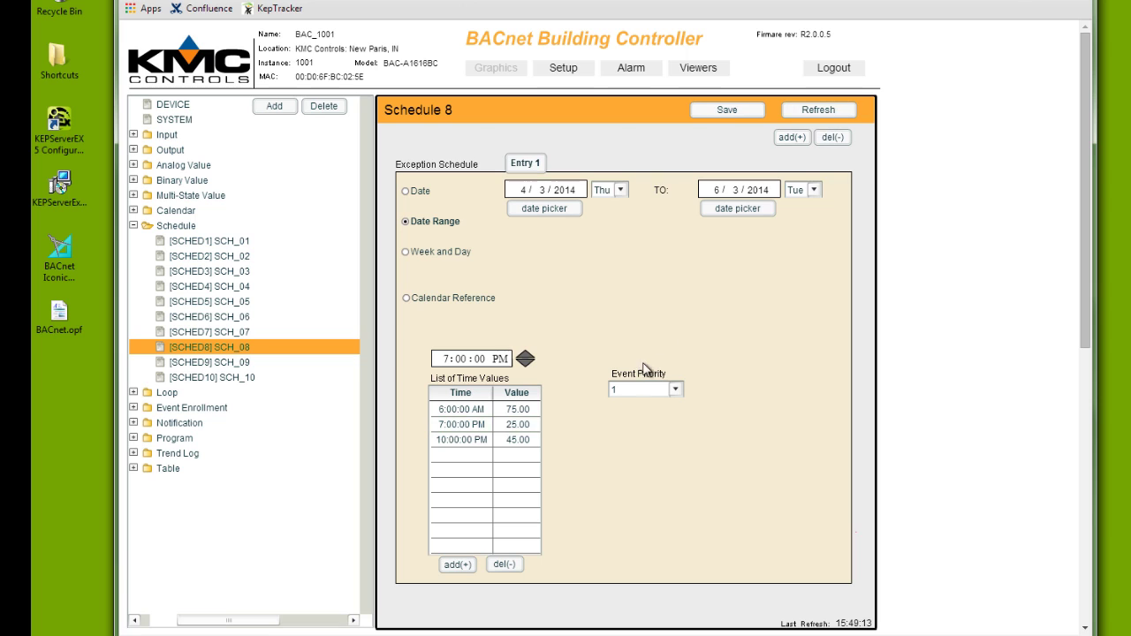
click(524, 440)
click(518, 425)
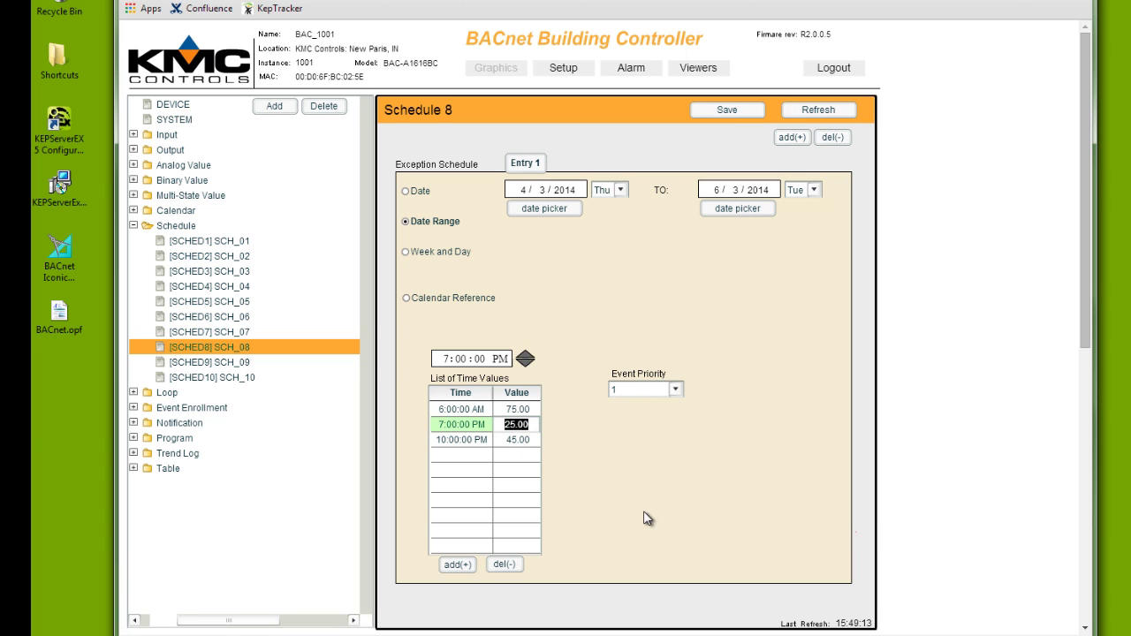